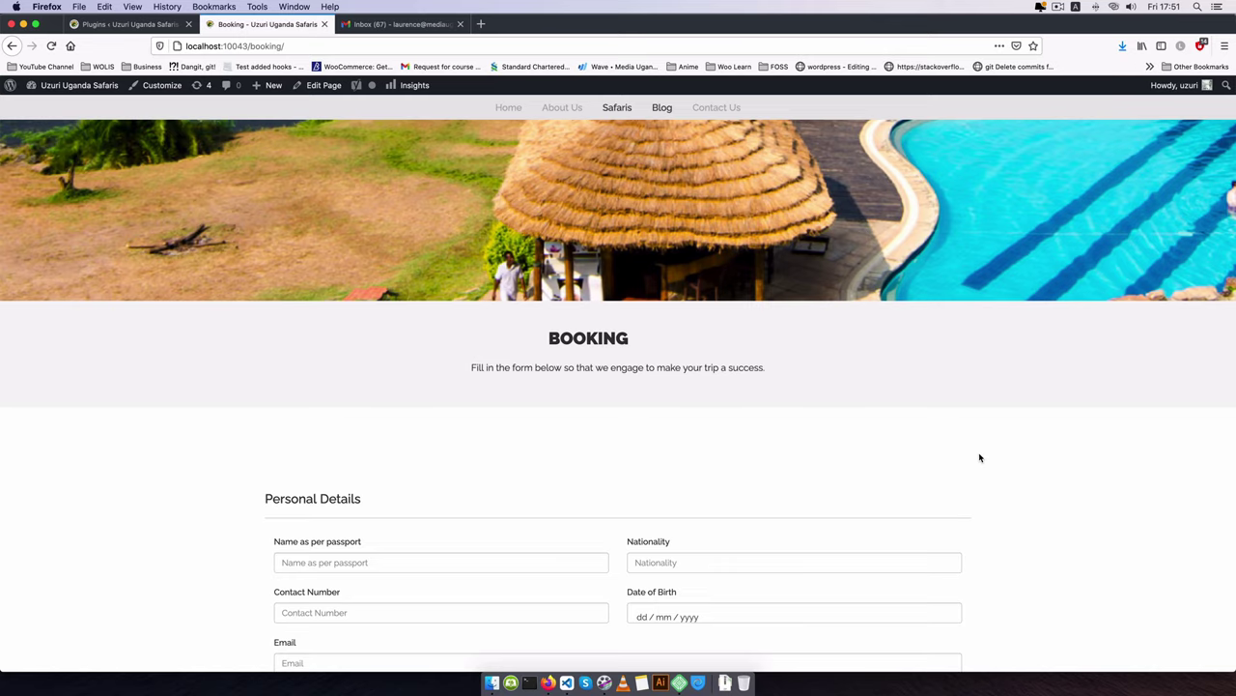
Scroll down the booking form and pick ZZZZZZZ Safari from the Preferred Destinations dropdown.
scroll(979, 457, "down", 2)
scroll(979, 457, "down", 3)
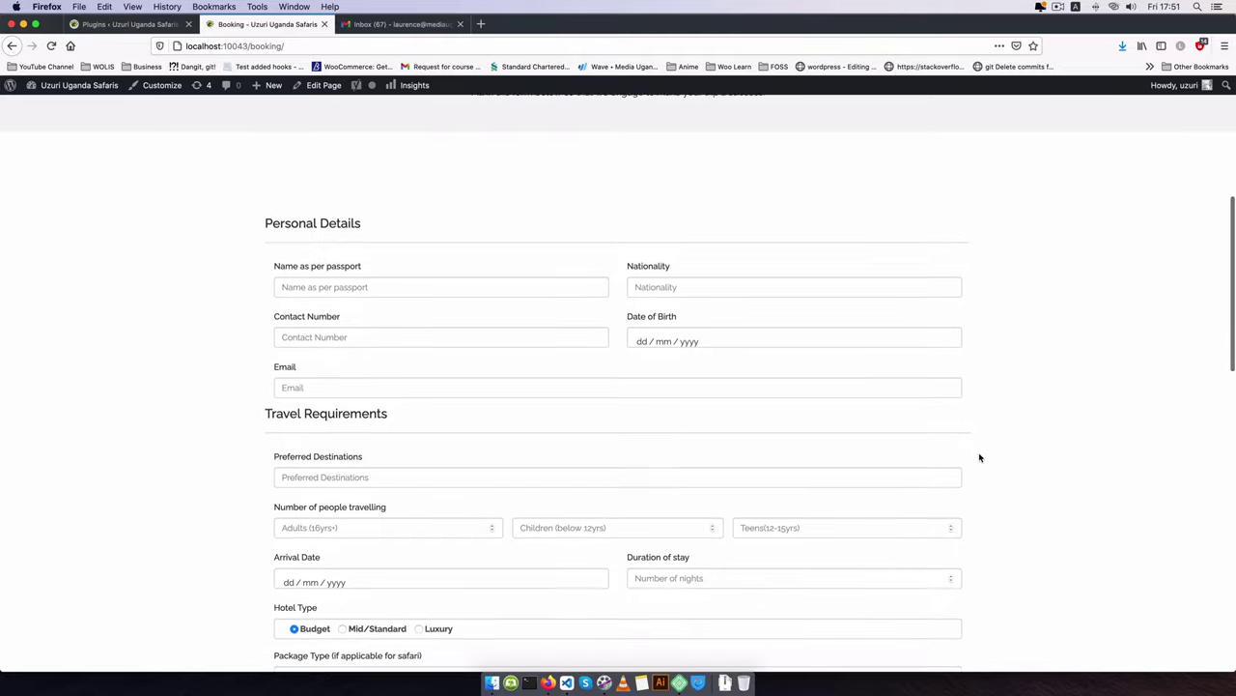
scroll(980, 457, "down", 1)
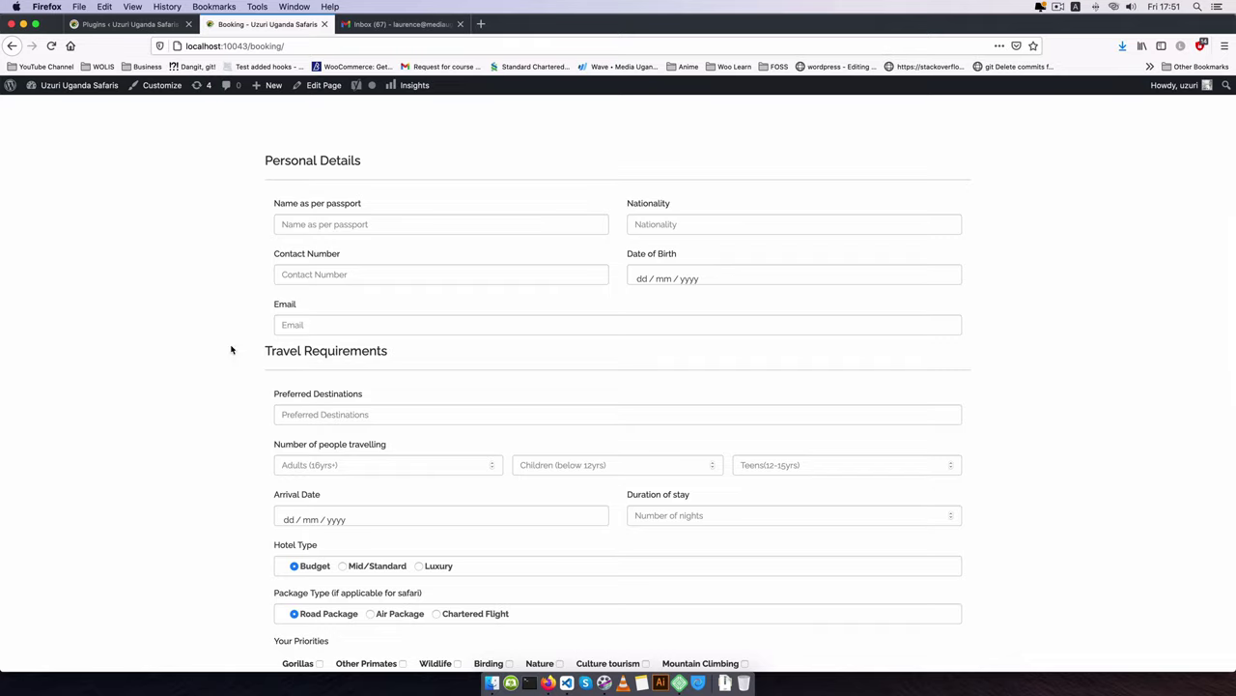
scroll(245, 362, "down", 1)
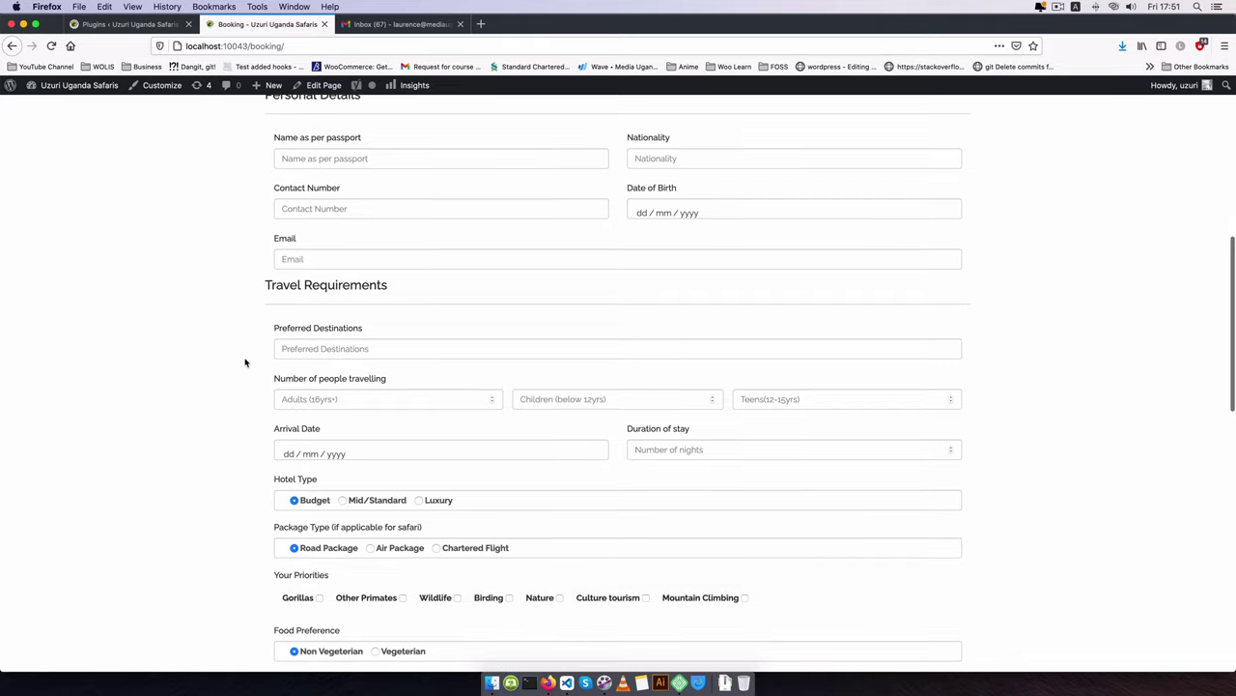
left_click(334, 348)
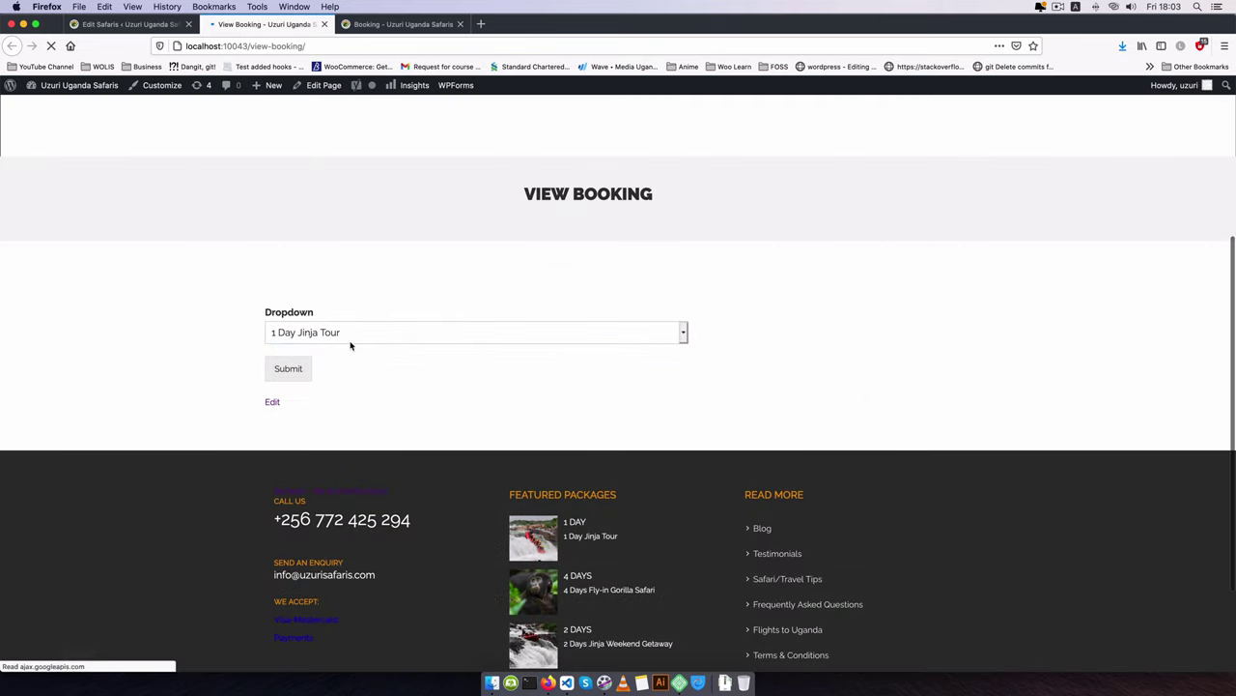
left_click(344, 334)
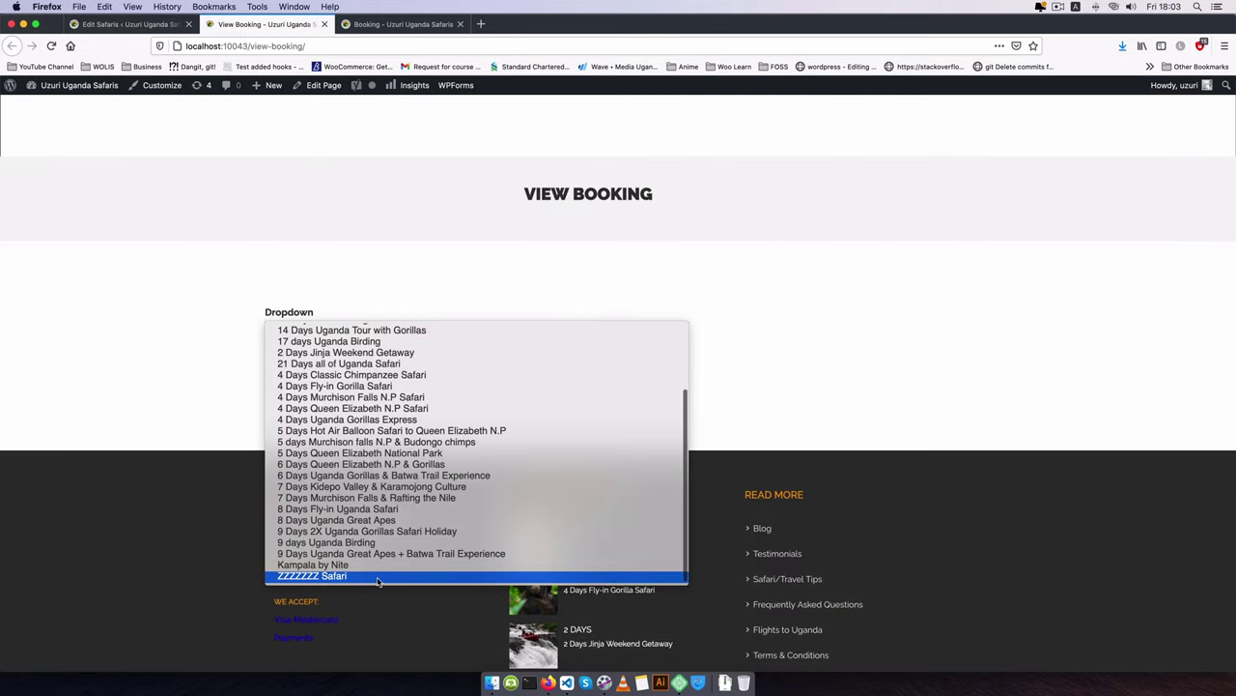
left_click(378, 576)
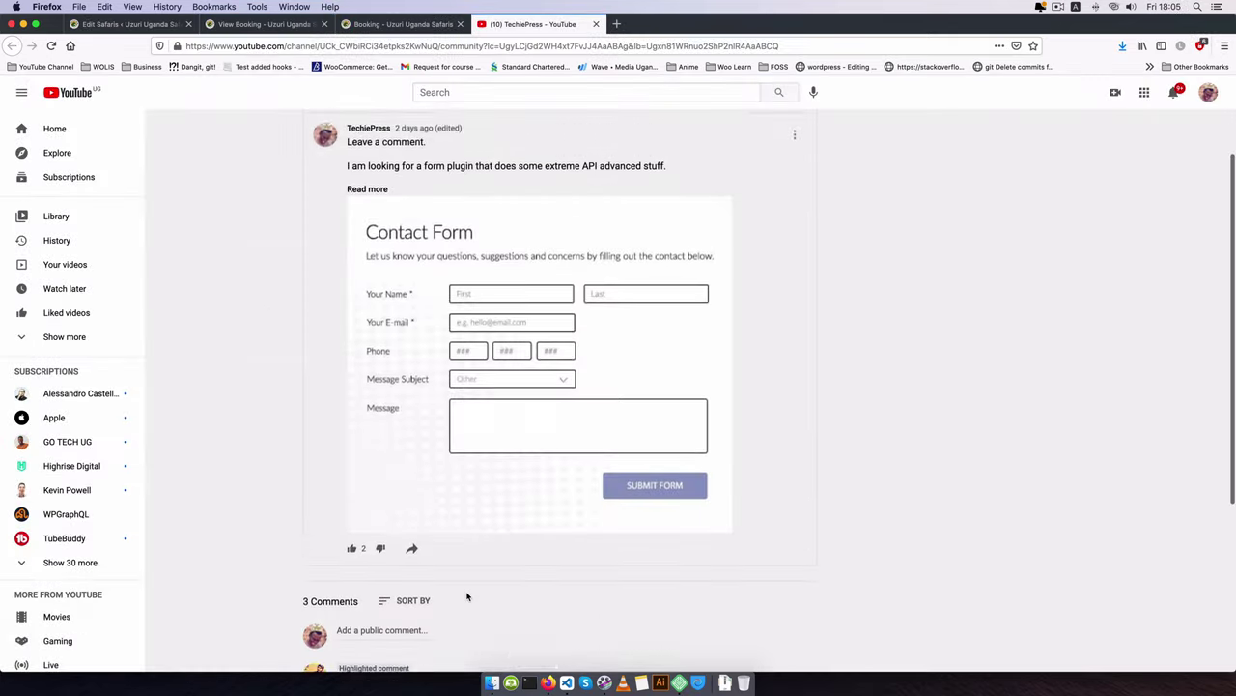
Expand the top comment recommending WPForms, Gravity Forms and Contact Form 7 and read the replies.
scroll(464, 593, "down", 4)
scroll(468, 596, "down", 1)
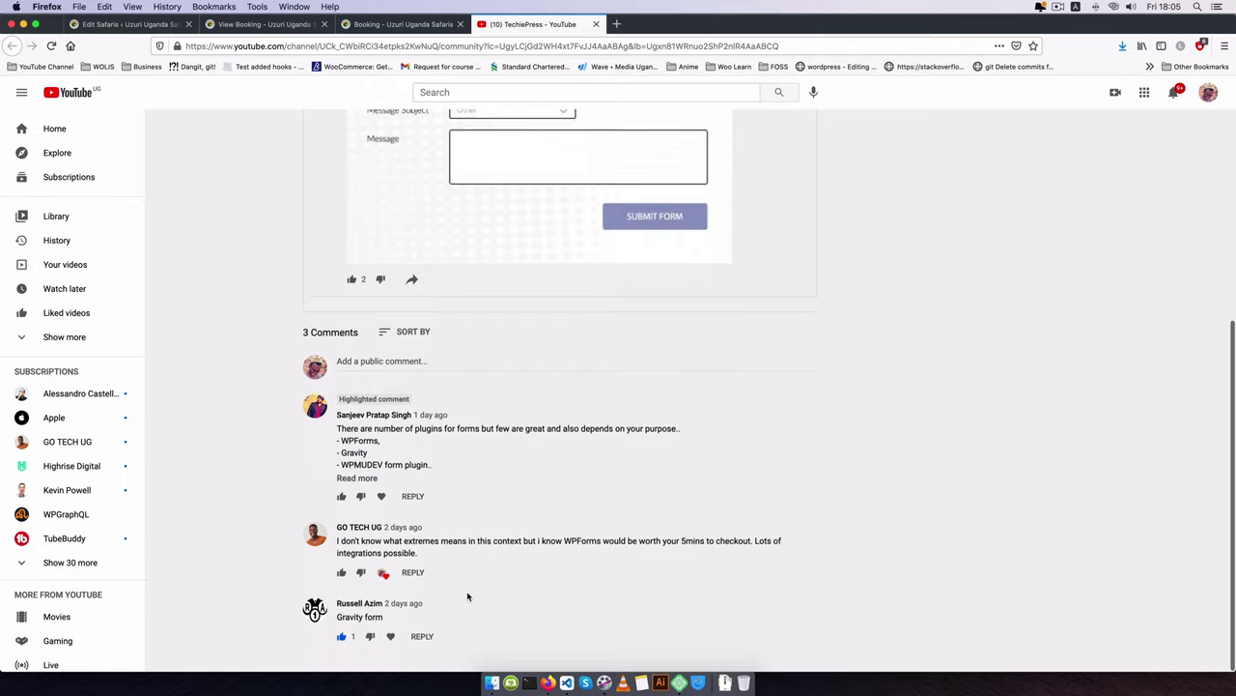
left_click(357, 477)
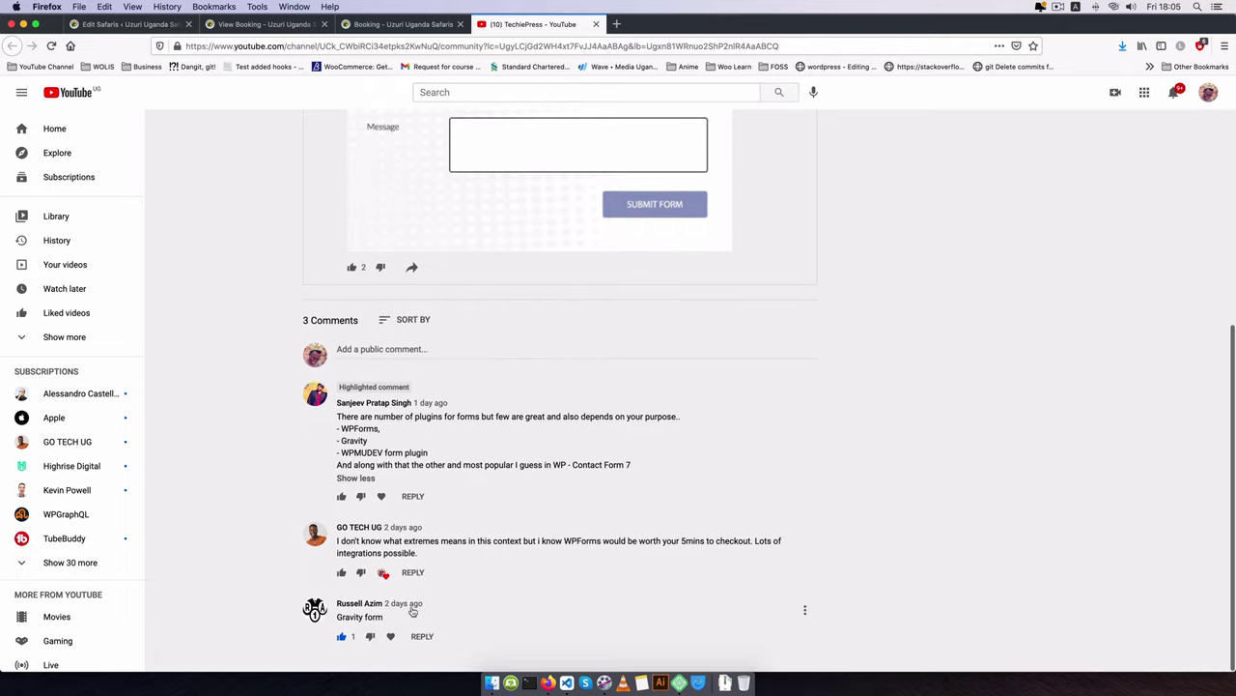
scroll(642, 573, "up", 1)
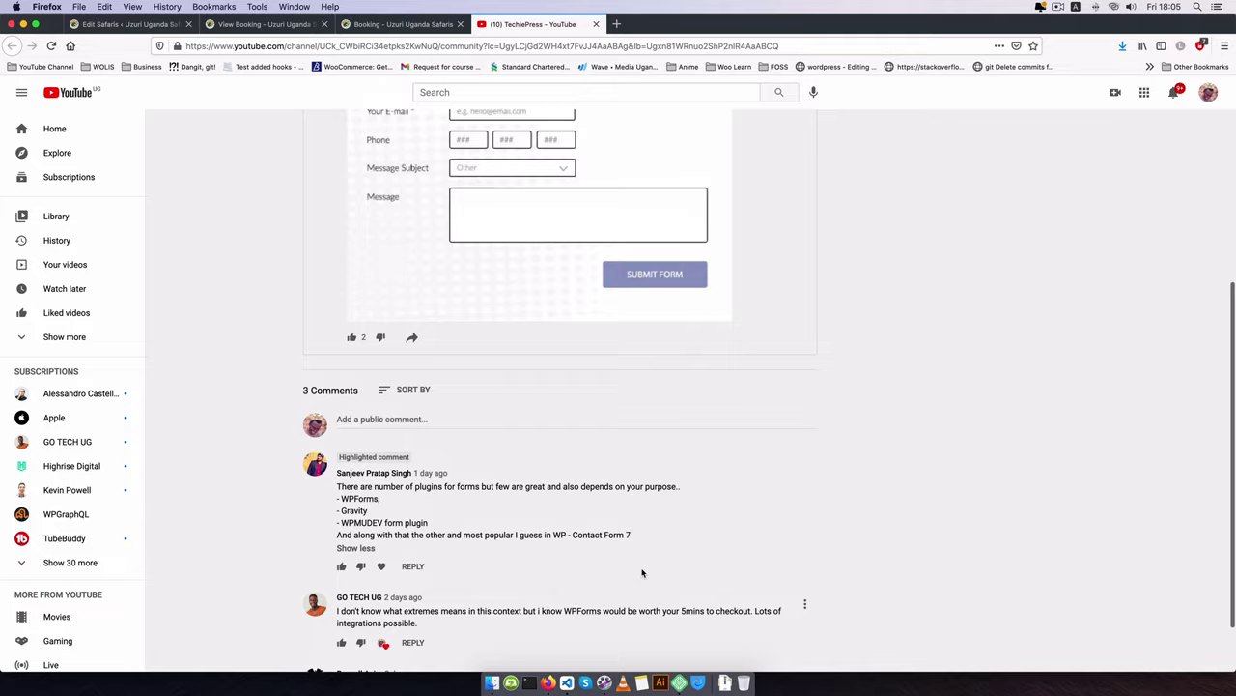
scroll(642, 572, "up", 2)
scroll(642, 573, "up", 3)
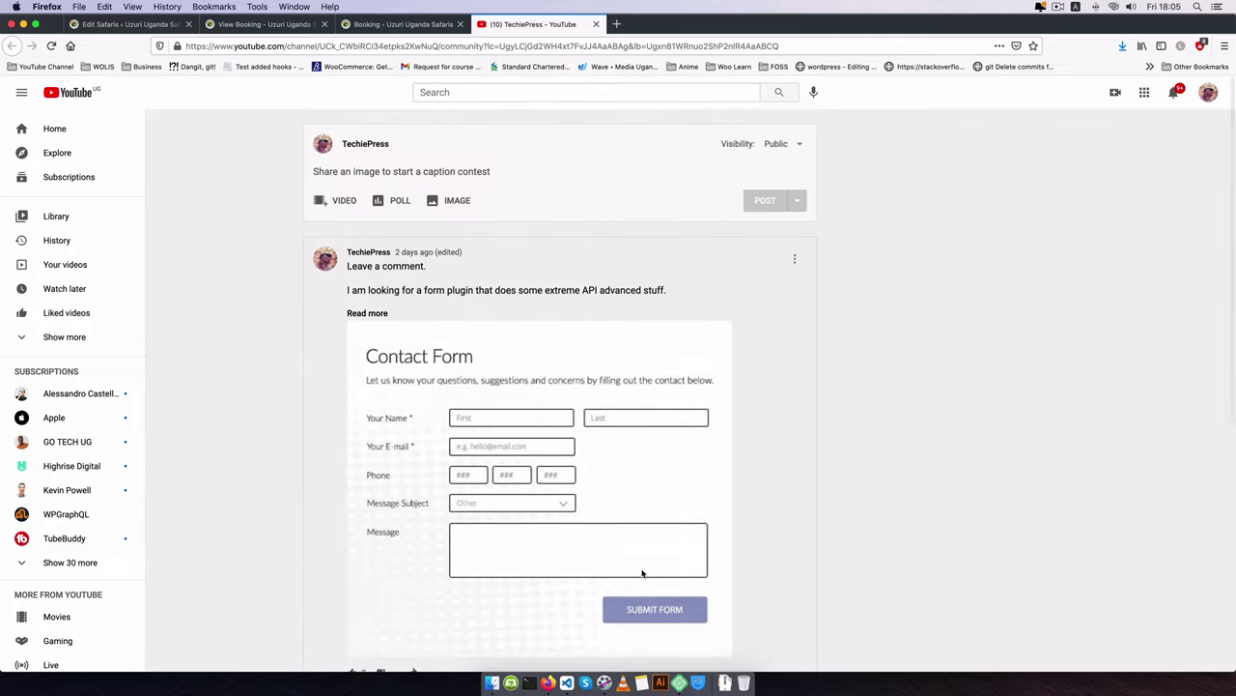
scroll(643, 573, "down", 1)
scroll(642, 573, "down", 3)
scroll(642, 572, "down", 2)
scroll(642, 573, "down", 3)
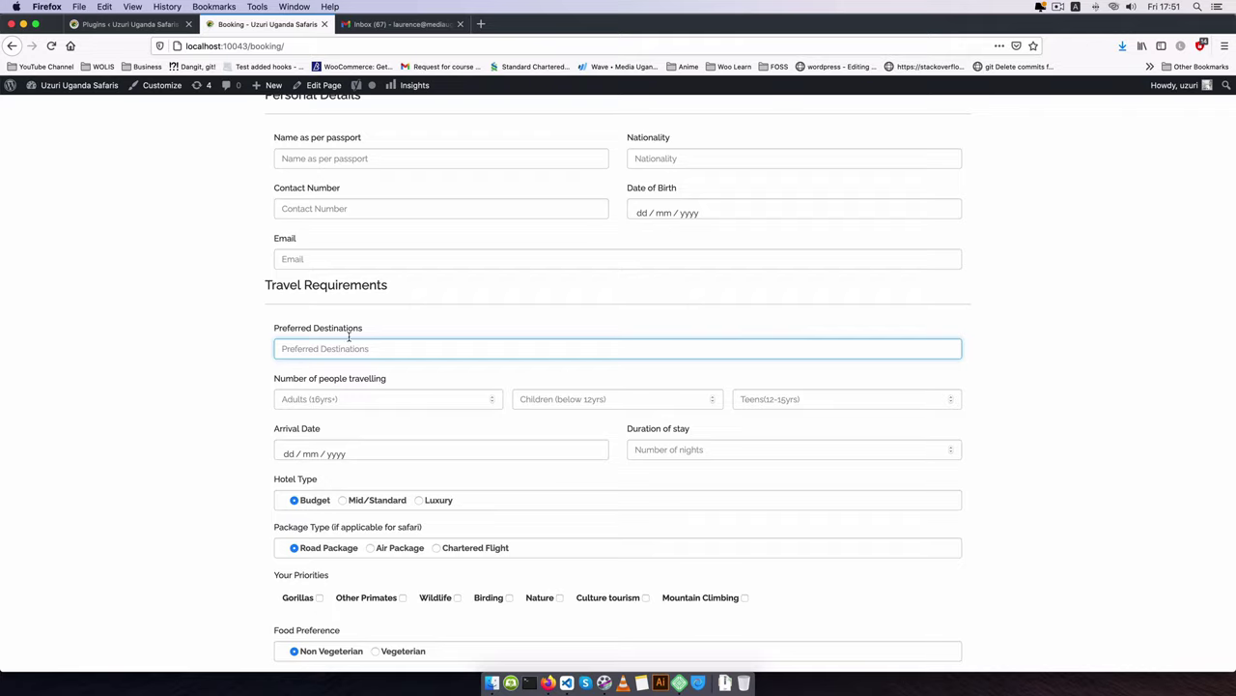
Leave the booking form and switch to the tab listing WordPress's installed plugins.
left_click(1146, 390)
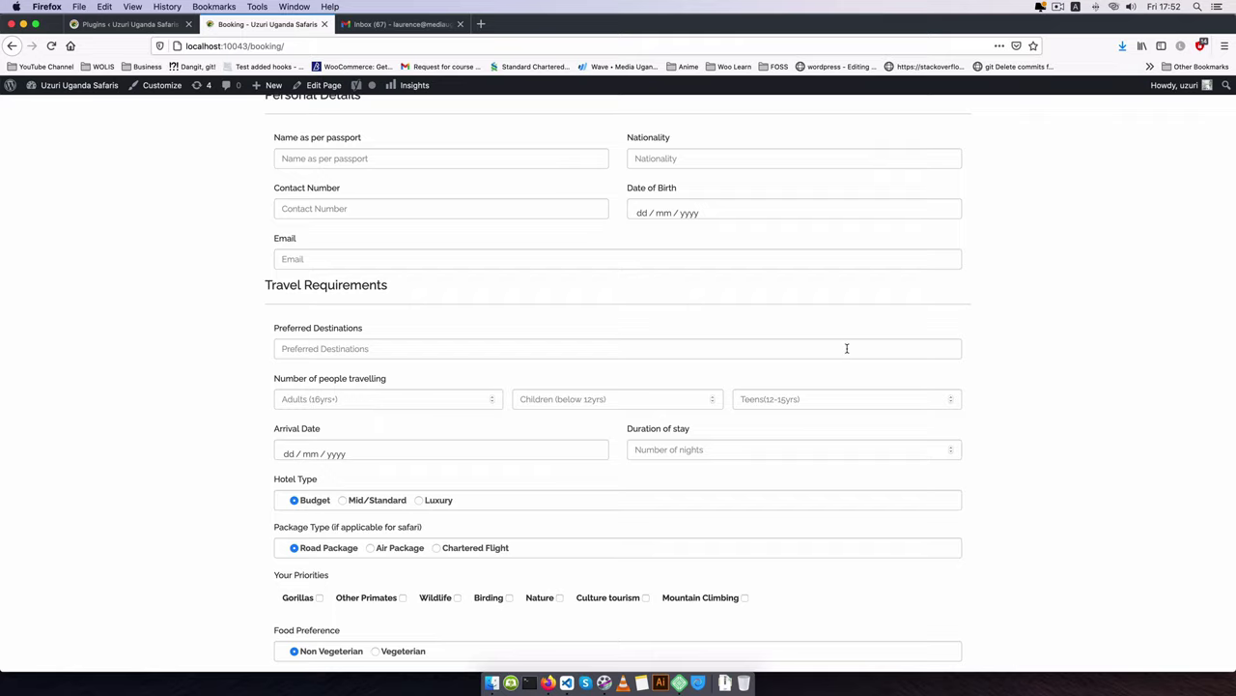
left_click(326, 350)
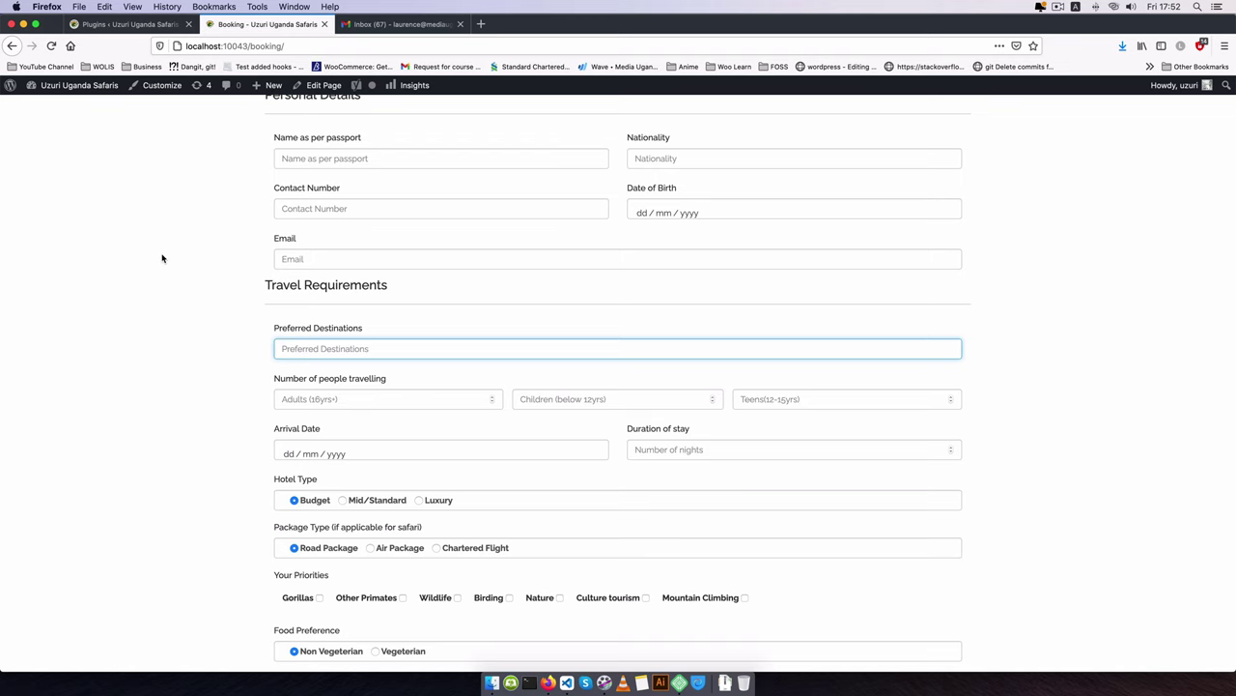
left_click(123, 24)
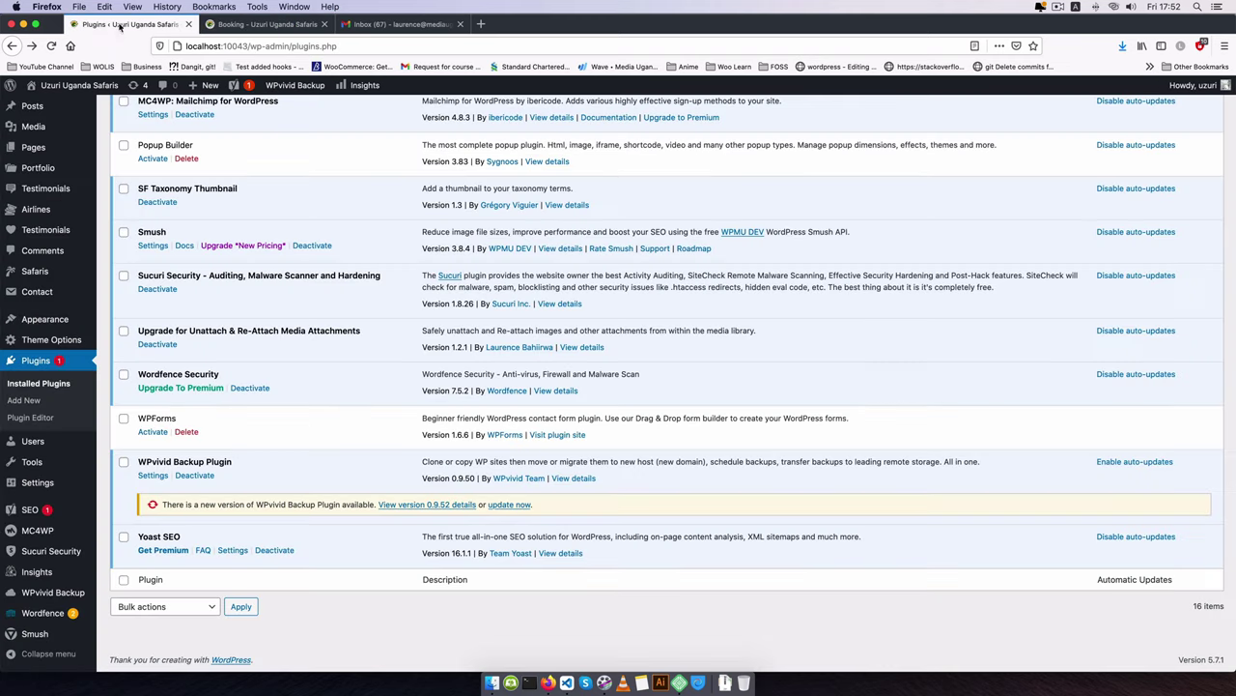
Activate WPForms and view its Settings page with the verified Pro license key.
left_click(150, 434)
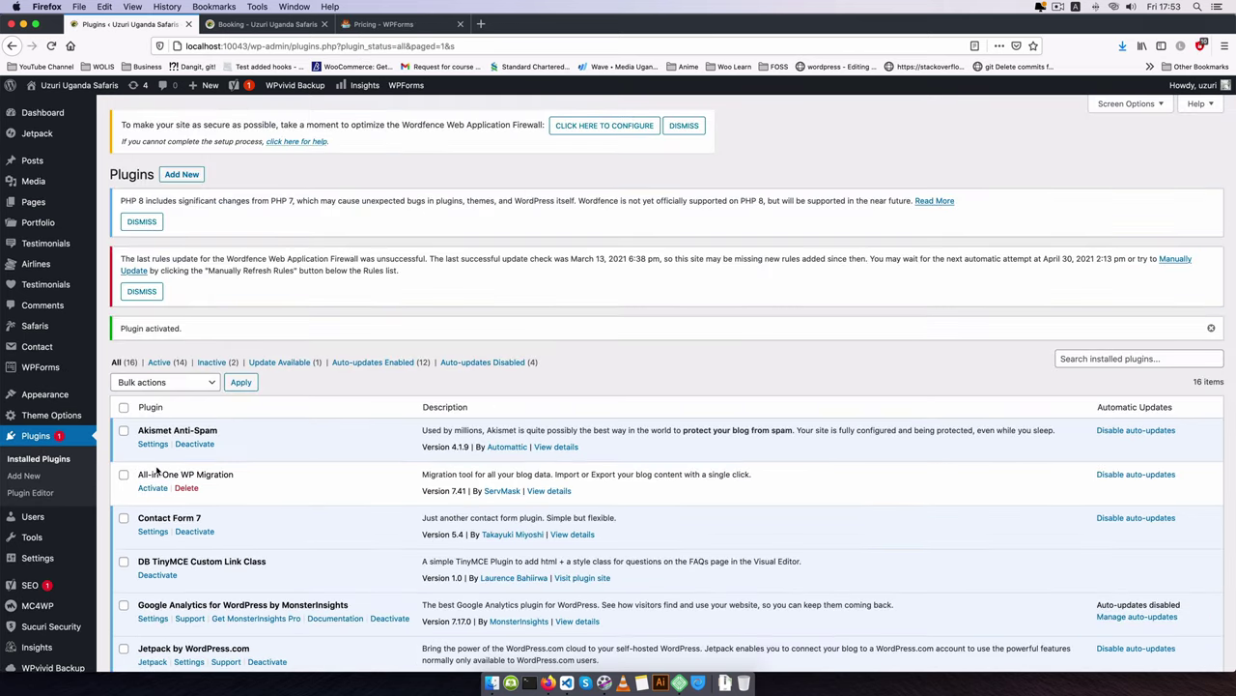
mouse_move(40, 367)
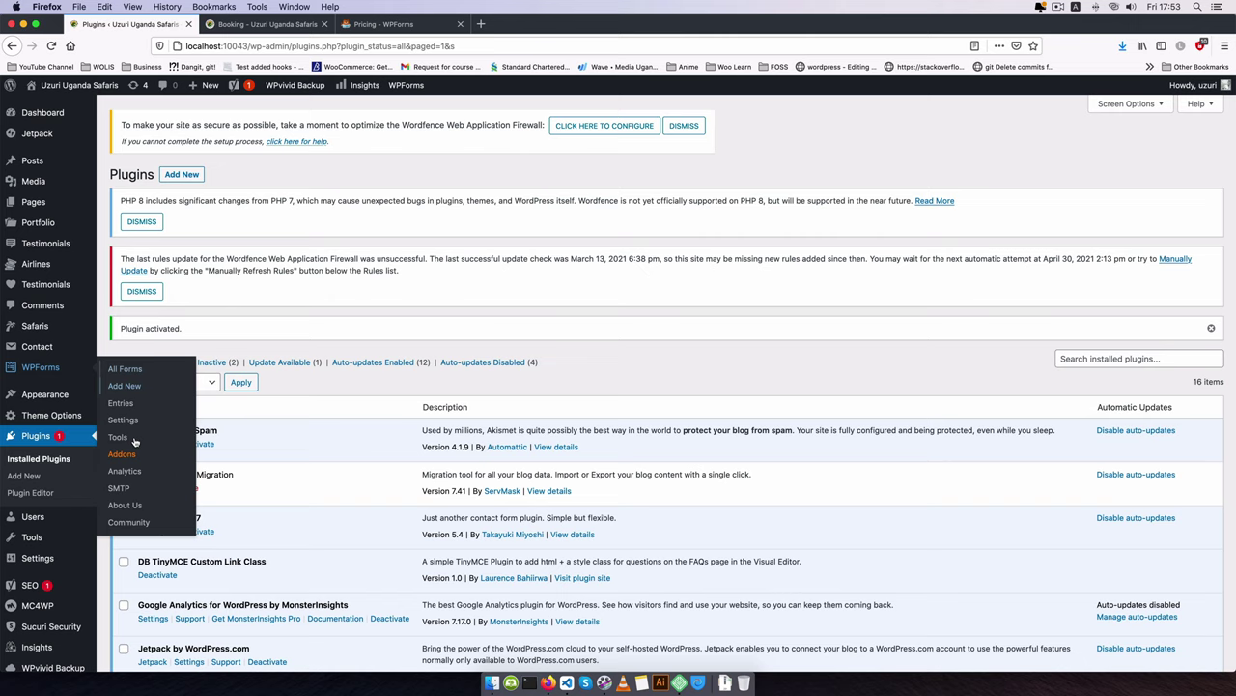
left_click(123, 419)
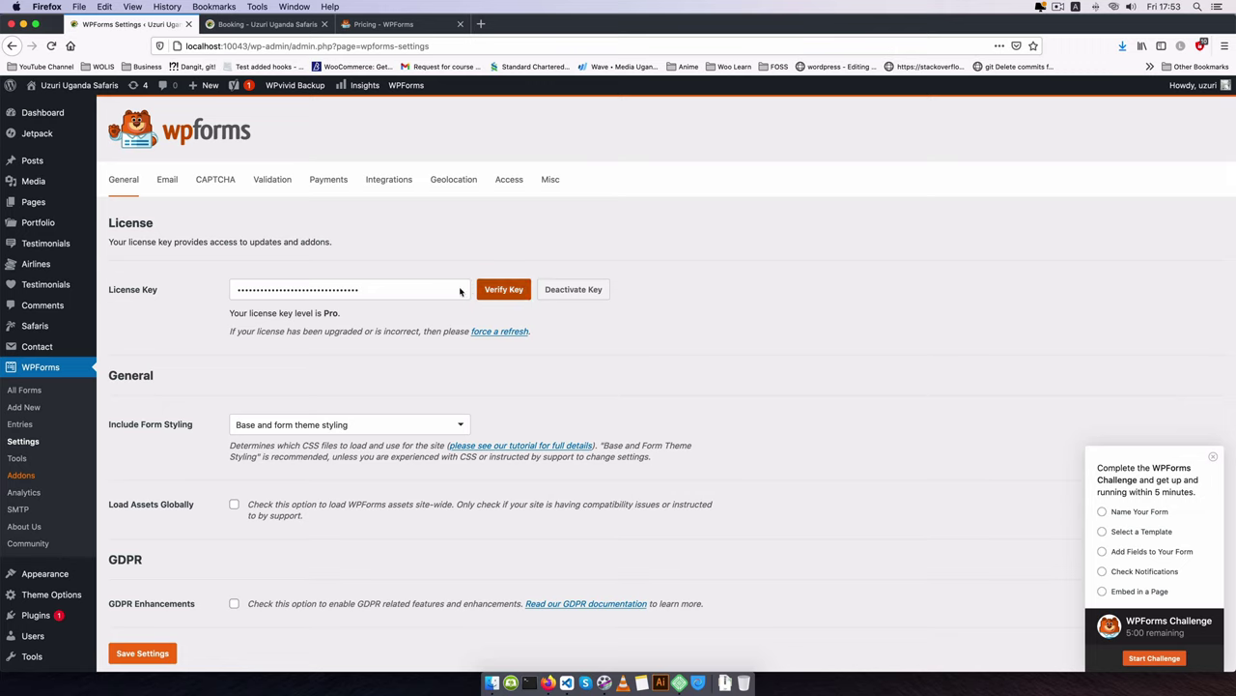
Browse the Elite, Pro, Plus and Basic plans on the WPForms pricing page.
left_click(382, 23)
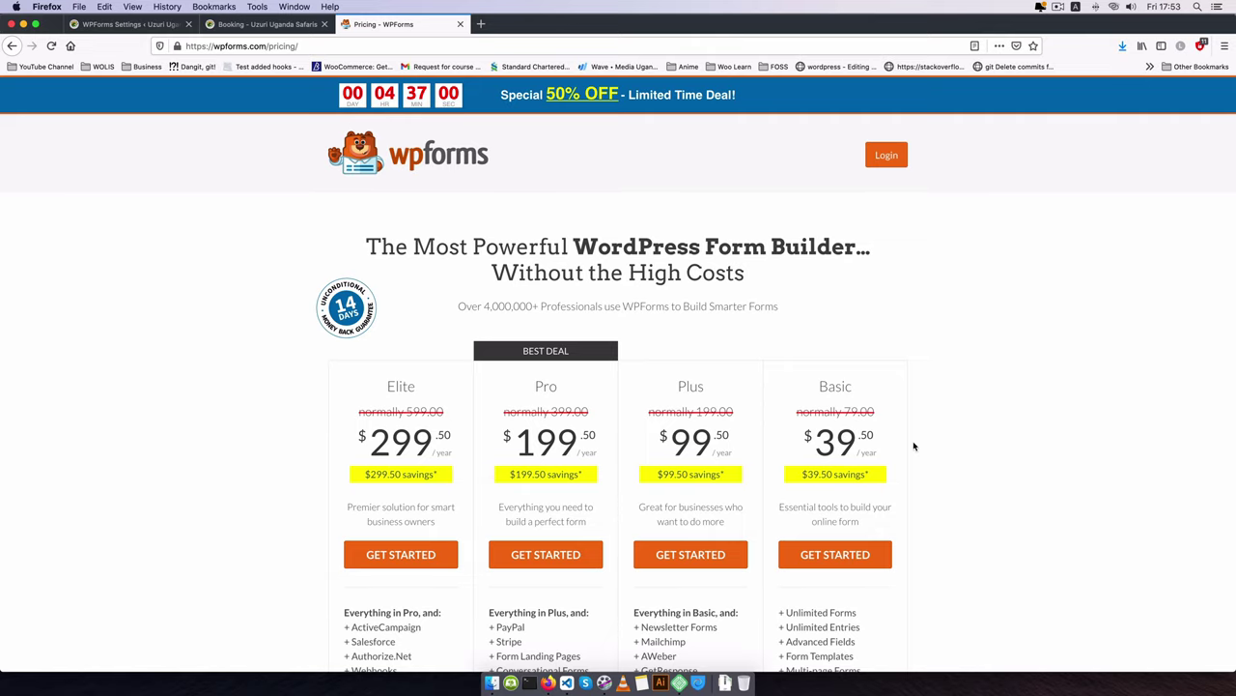
scroll(914, 445, "down", 5)
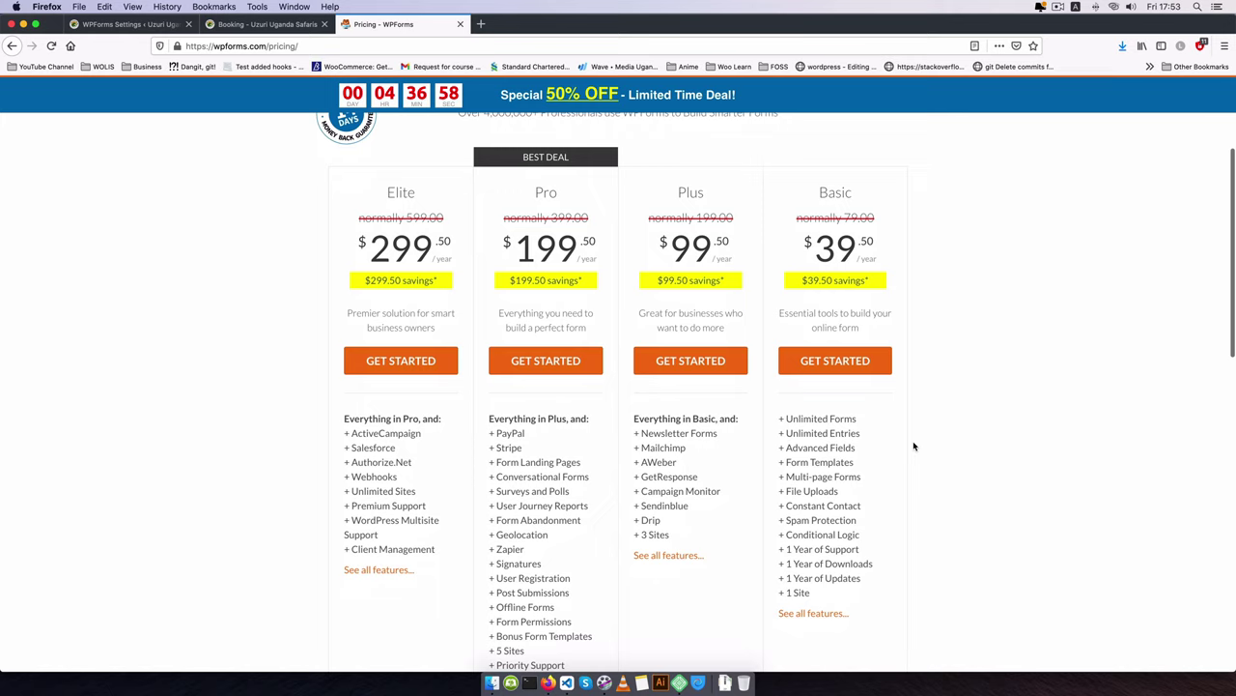
scroll(914, 445, "down", 2)
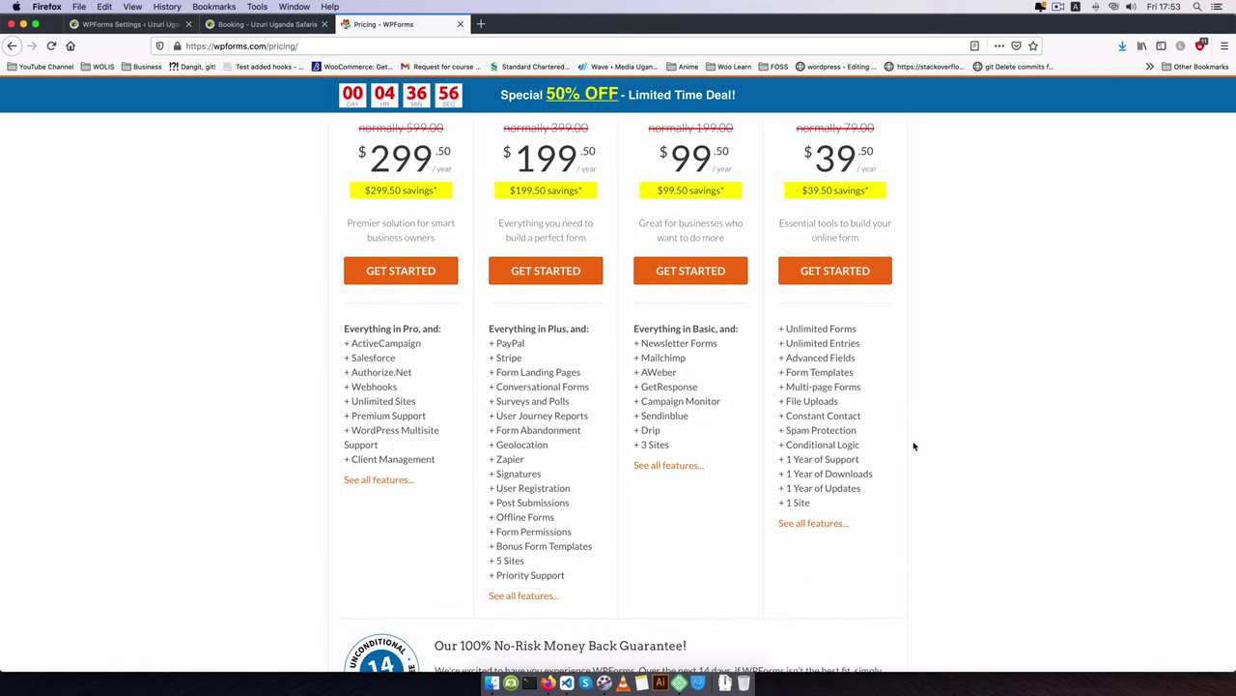
scroll(201, 276, "up", 7)
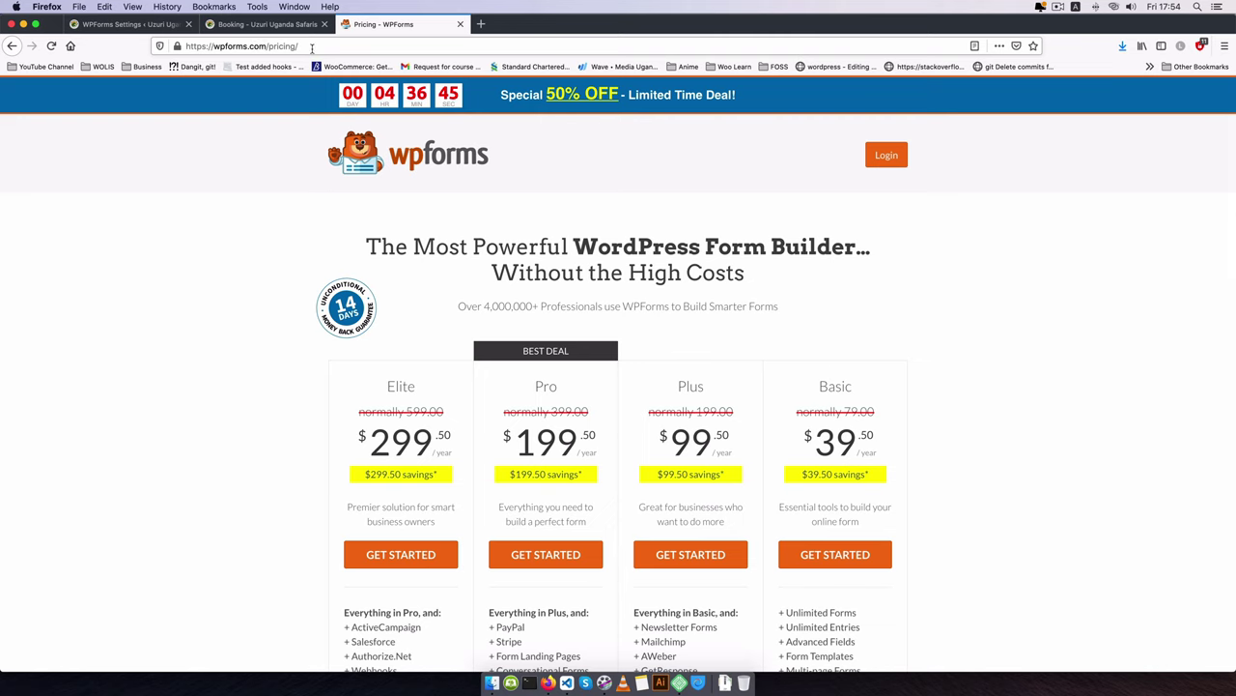
Back in WPForms, create a form named 'Booking form' from the blank template.
key("ctrl+Tab")
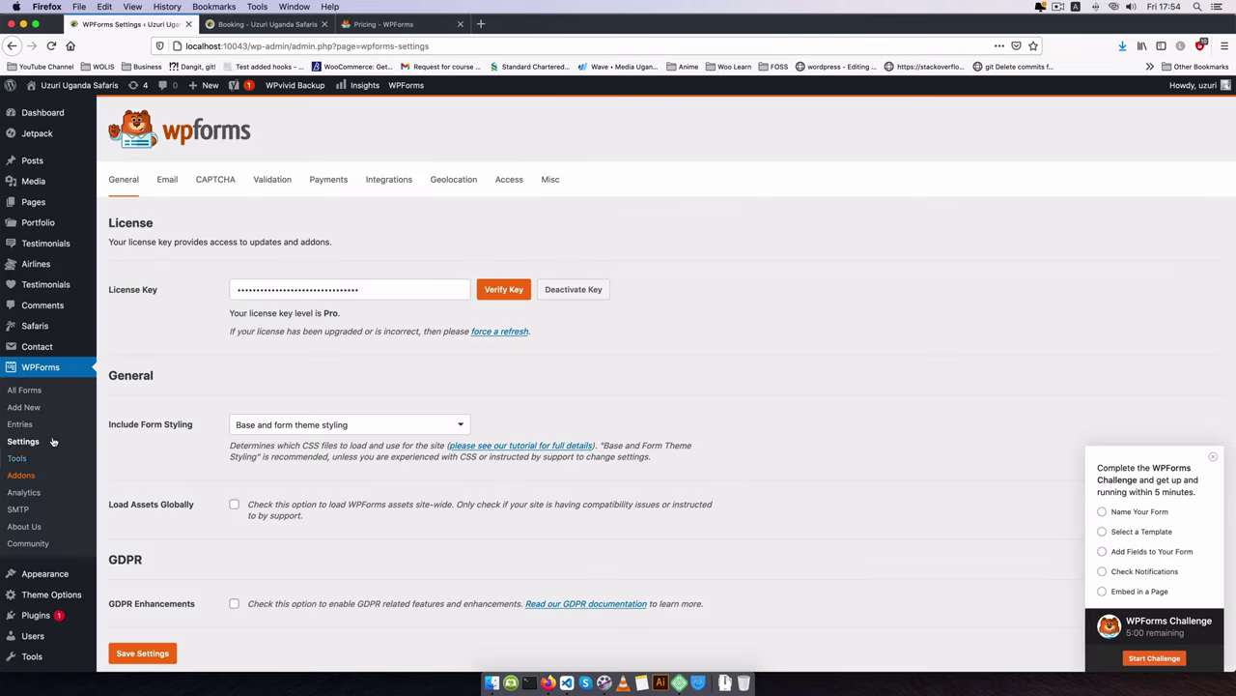
left_click(23, 406)
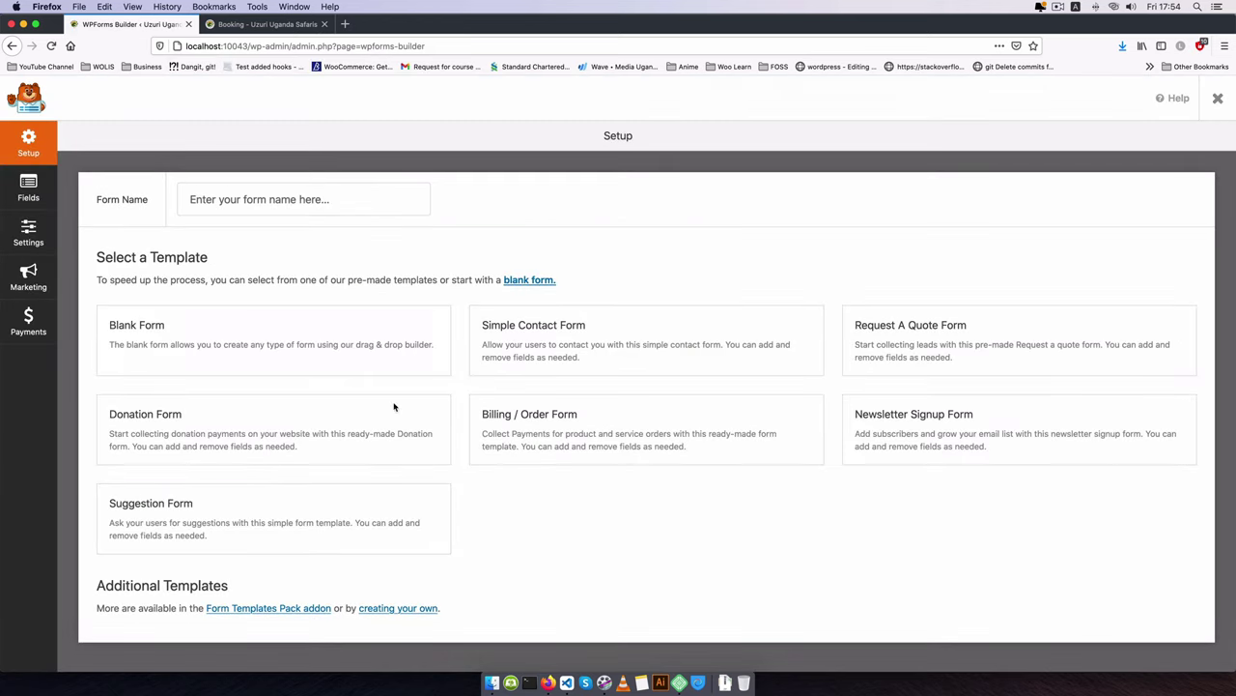
left_click(276, 199)
type("Booking ")
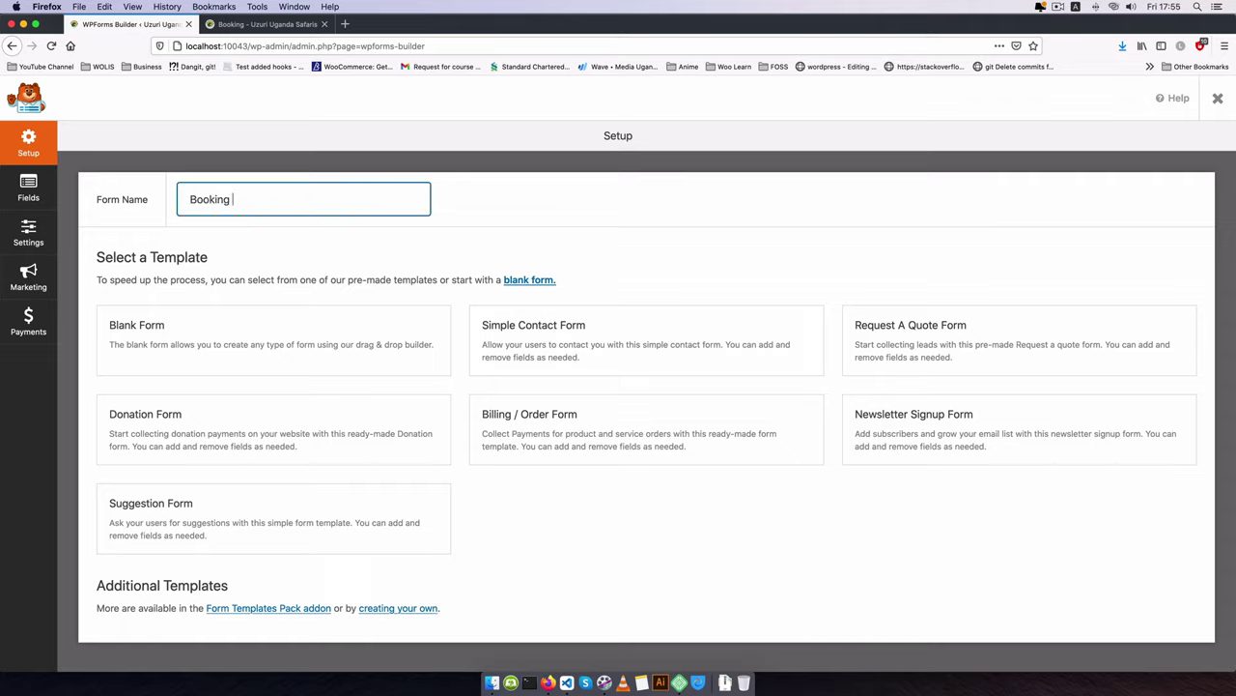
type("form")
mouse_move(273, 340)
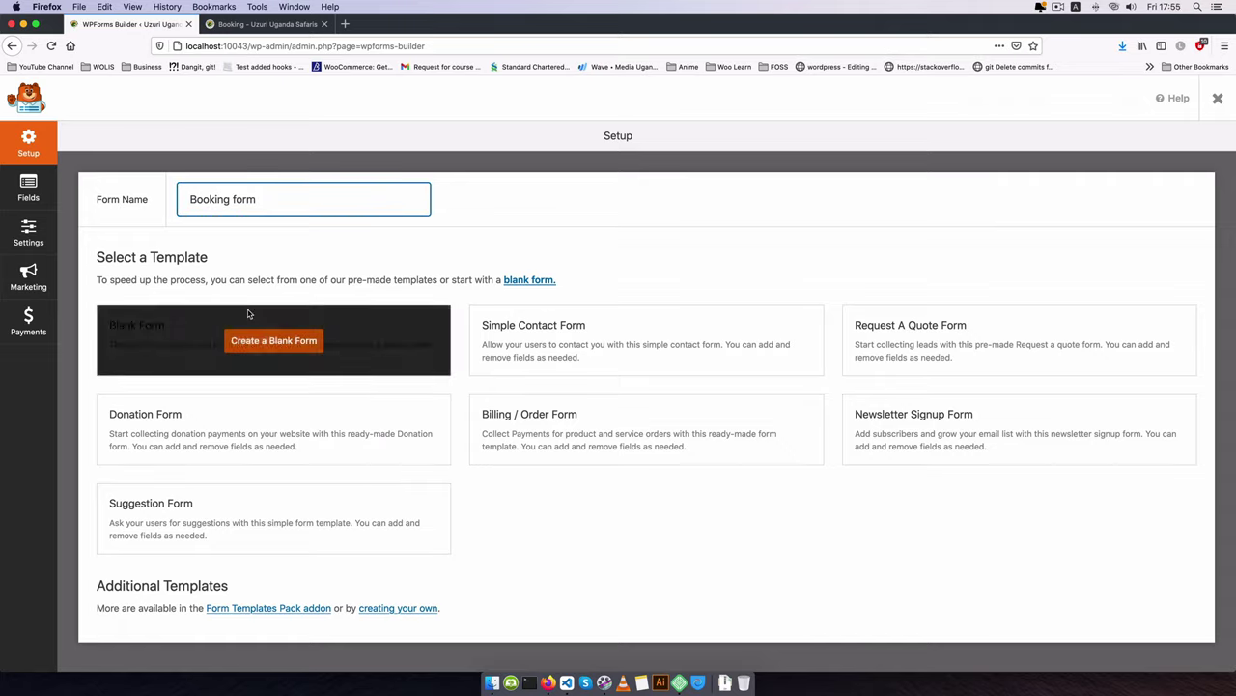
left_click(286, 343)
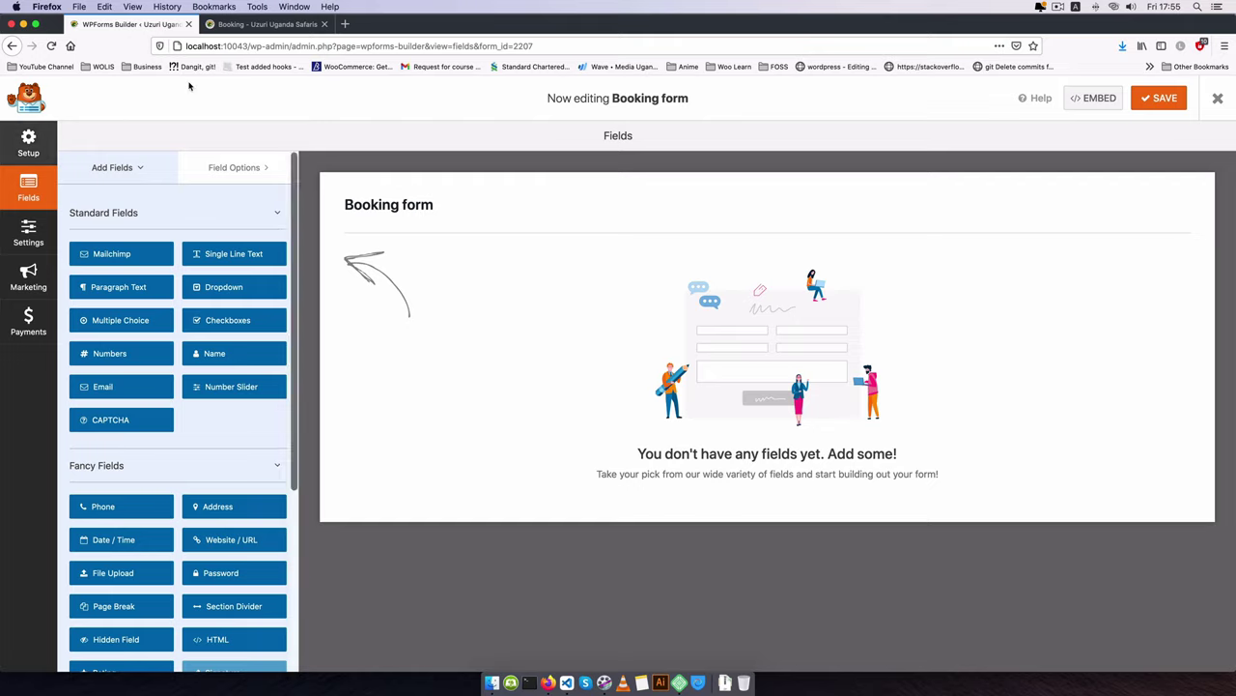
scroll(164, 447, "down", 2)
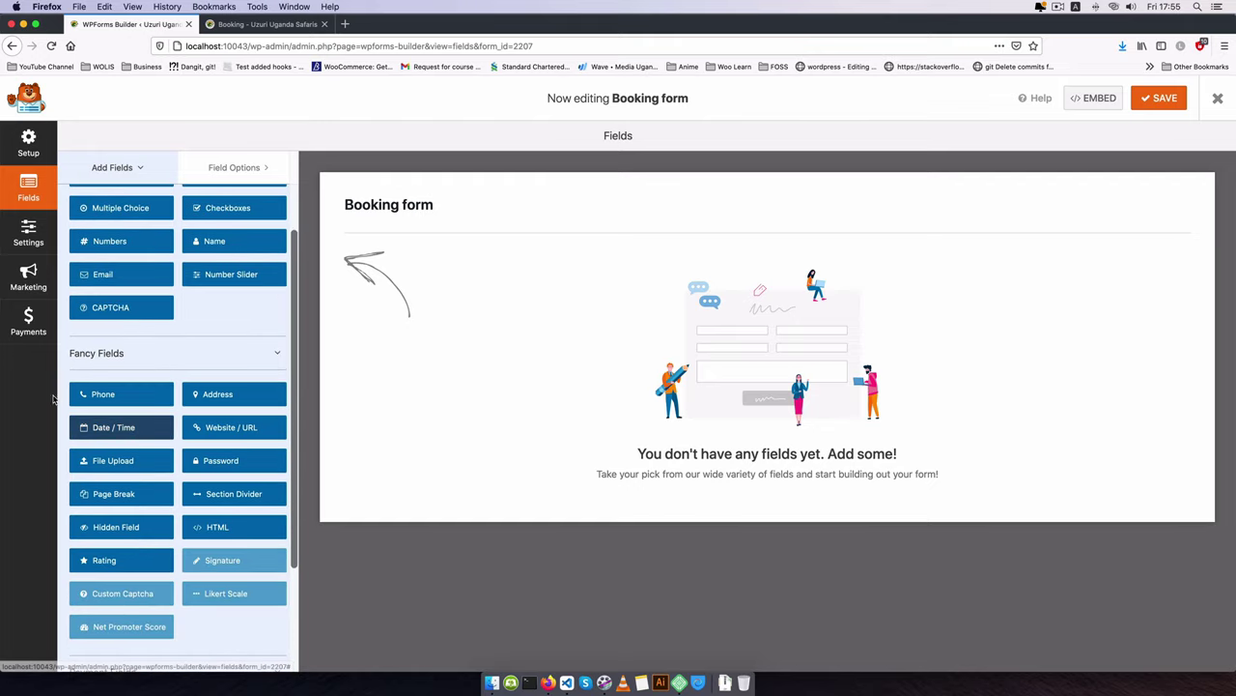
scroll(145, 589, "down", 3)
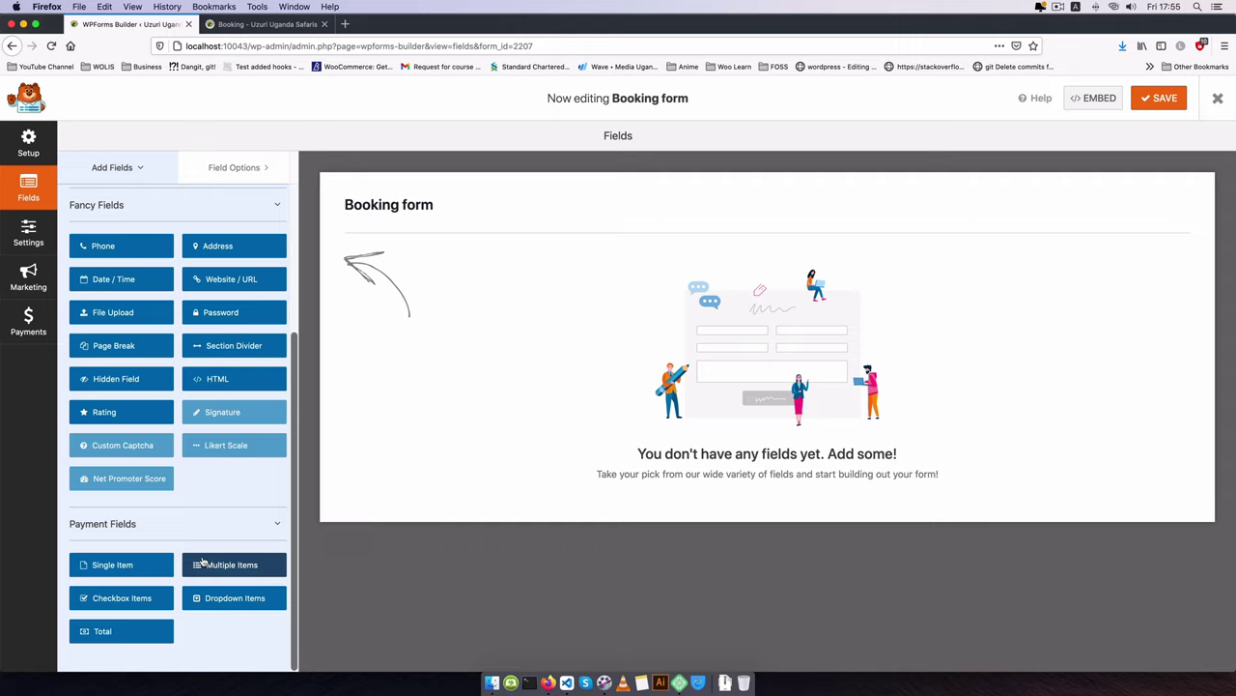
scroll(203, 541, "up", 2)
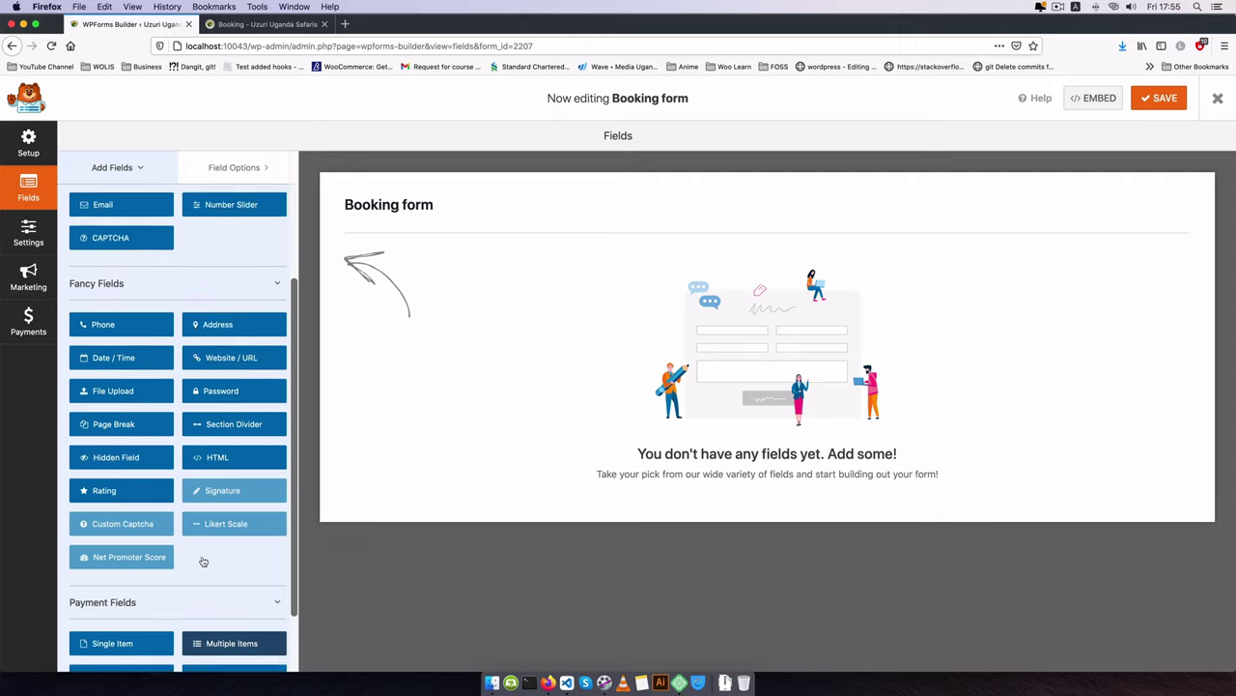
scroll(205, 405, "up", 3)
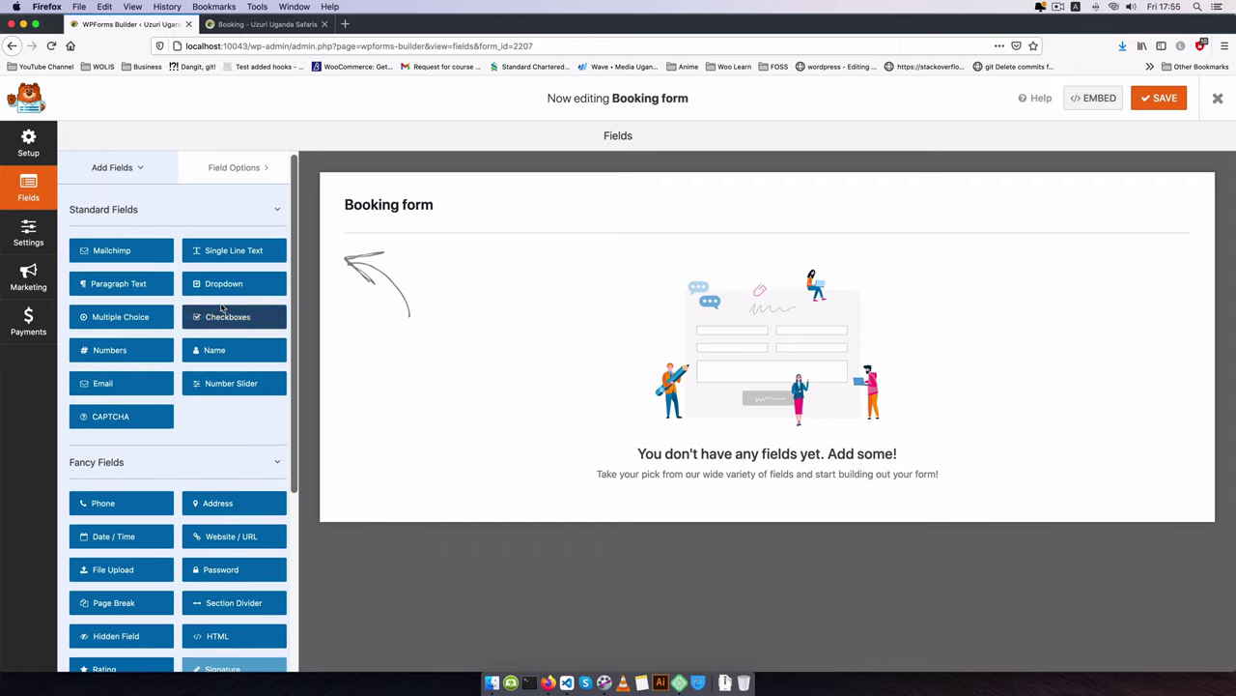
Add a Dropdown field and rename its three choices to Shoe, Tshirt and Vests.
mouse_move(207, 290)
left_mouse_down()
mouse_move(456, 252)
mouse_move(416, 281)
left_mouse_up()
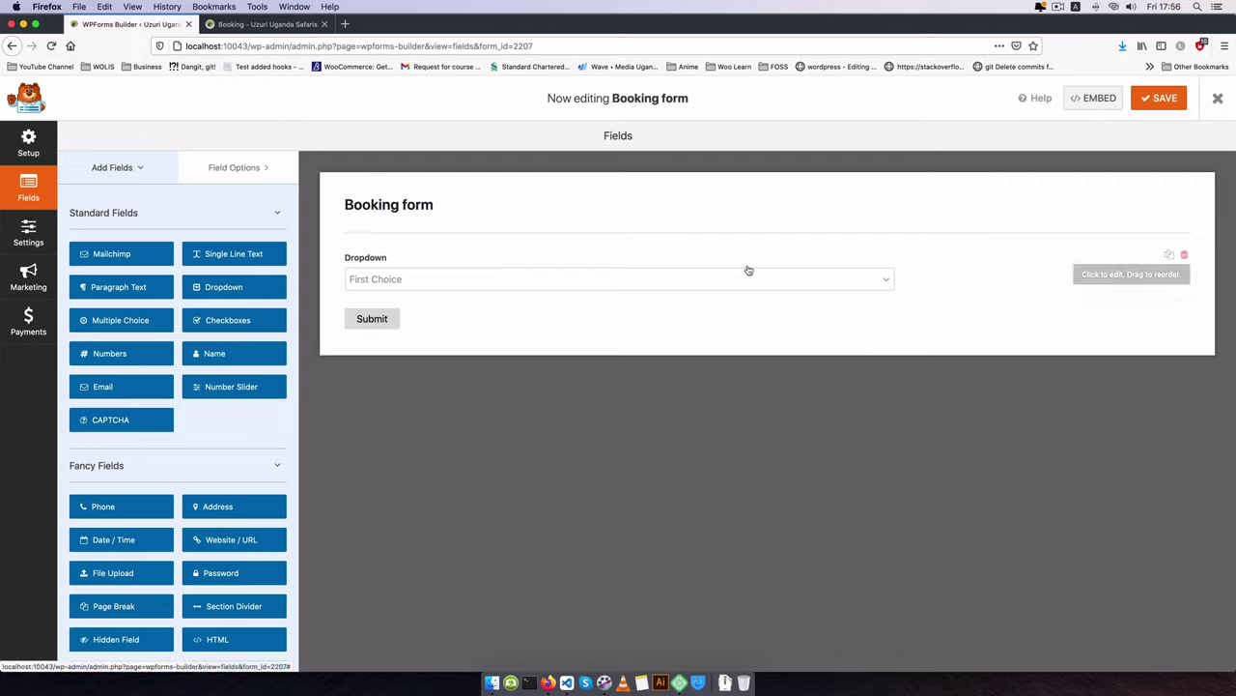
left_click(241, 169)
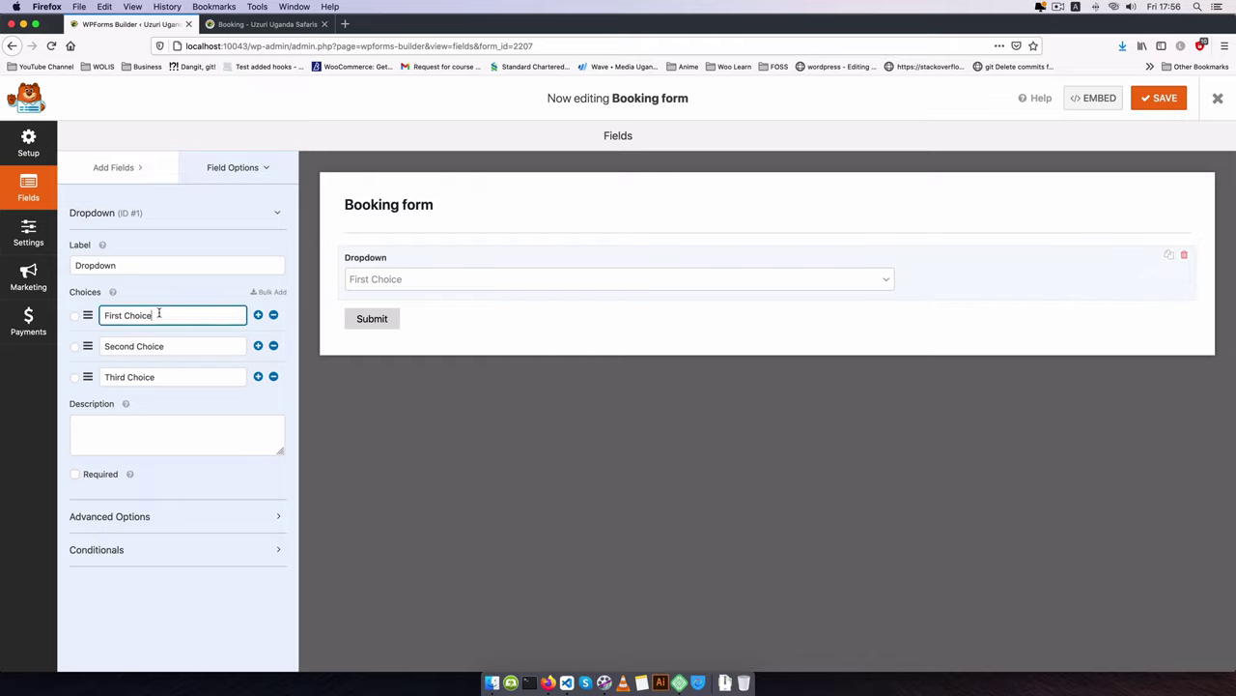
left_click_drag(162, 309, 79, 319)
type("D")
type("Shoe")
left_click_drag(120, 345, 166, 345)
type("Ts")
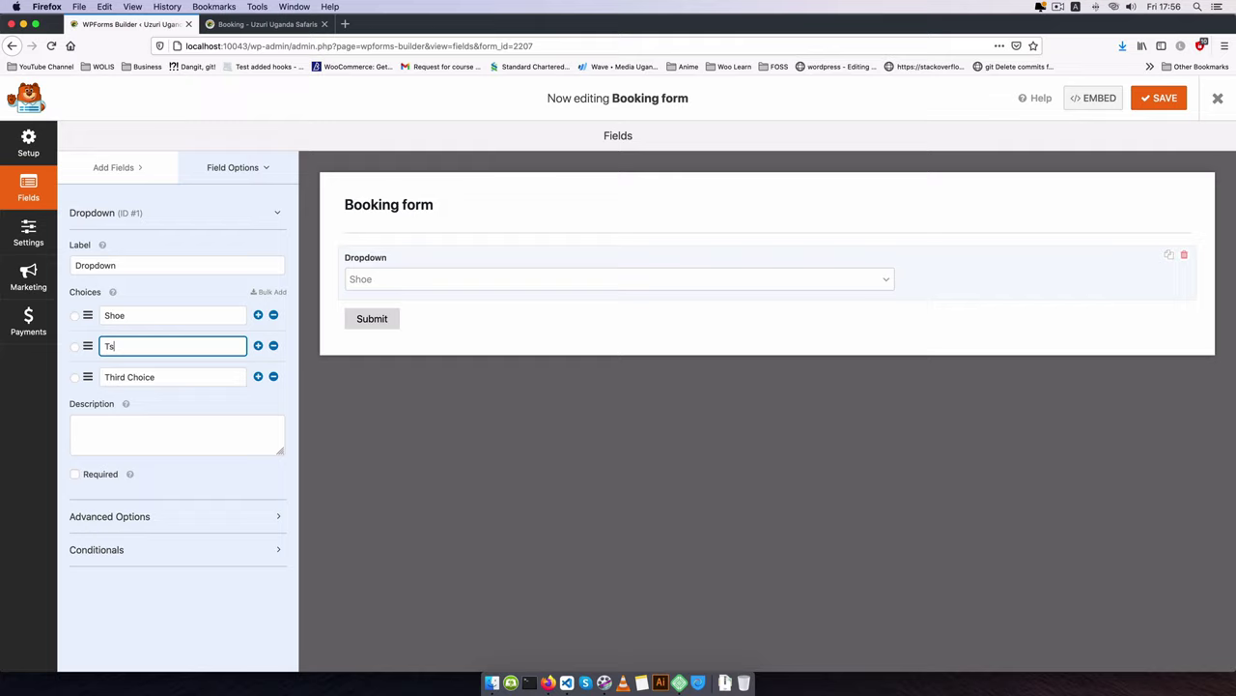
type("hirt")
key("Tab")
key("Tab")
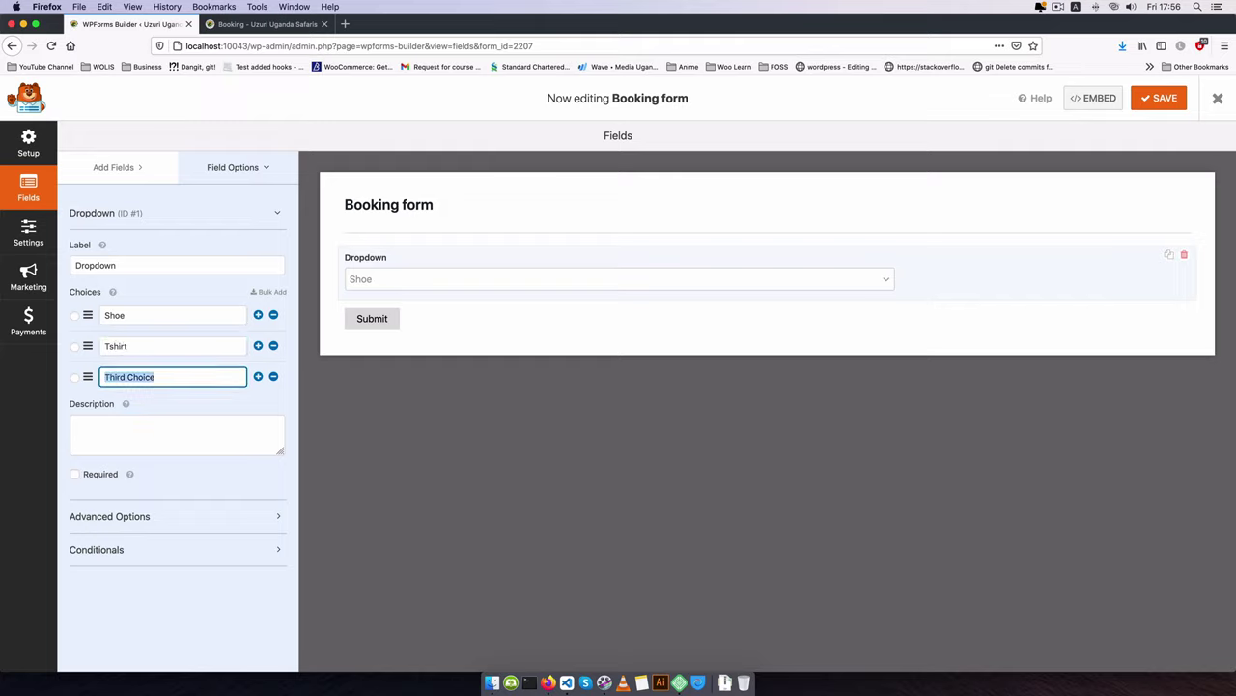
type("Vests")
left_click(858, 288)
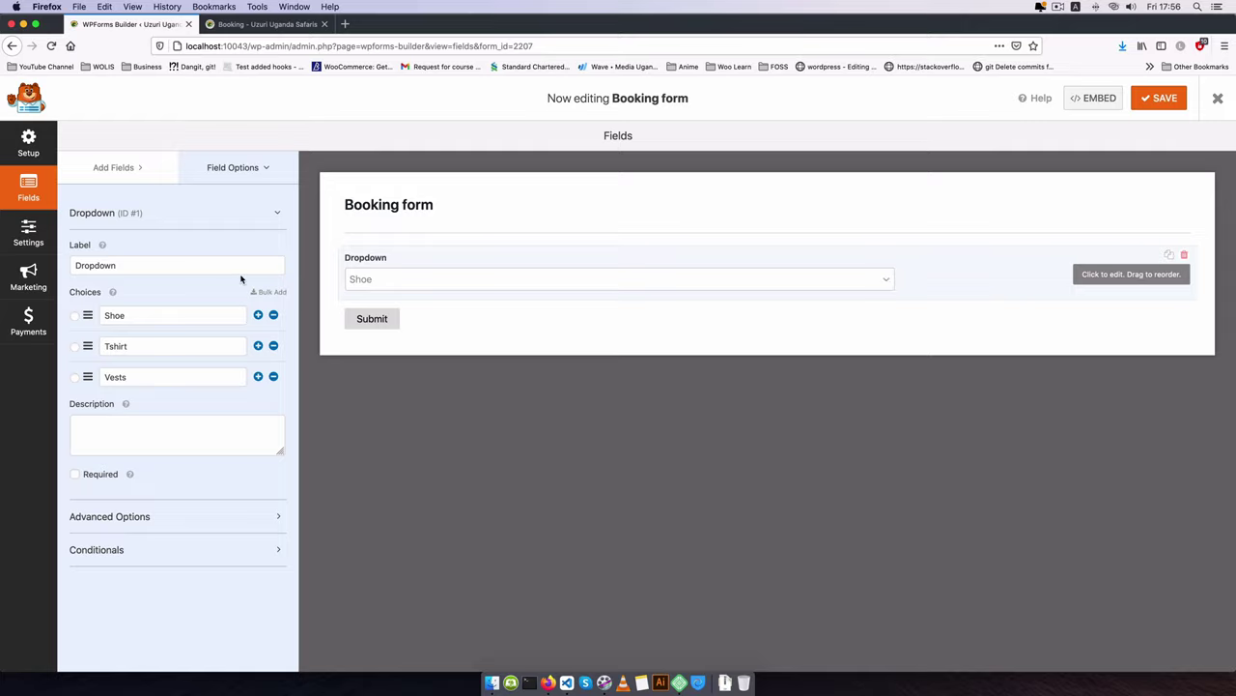
Delete the Tshirt and Vests choices and set Dynamic Choices to Post Type.
left_click(273, 376)
left_click(273, 345)
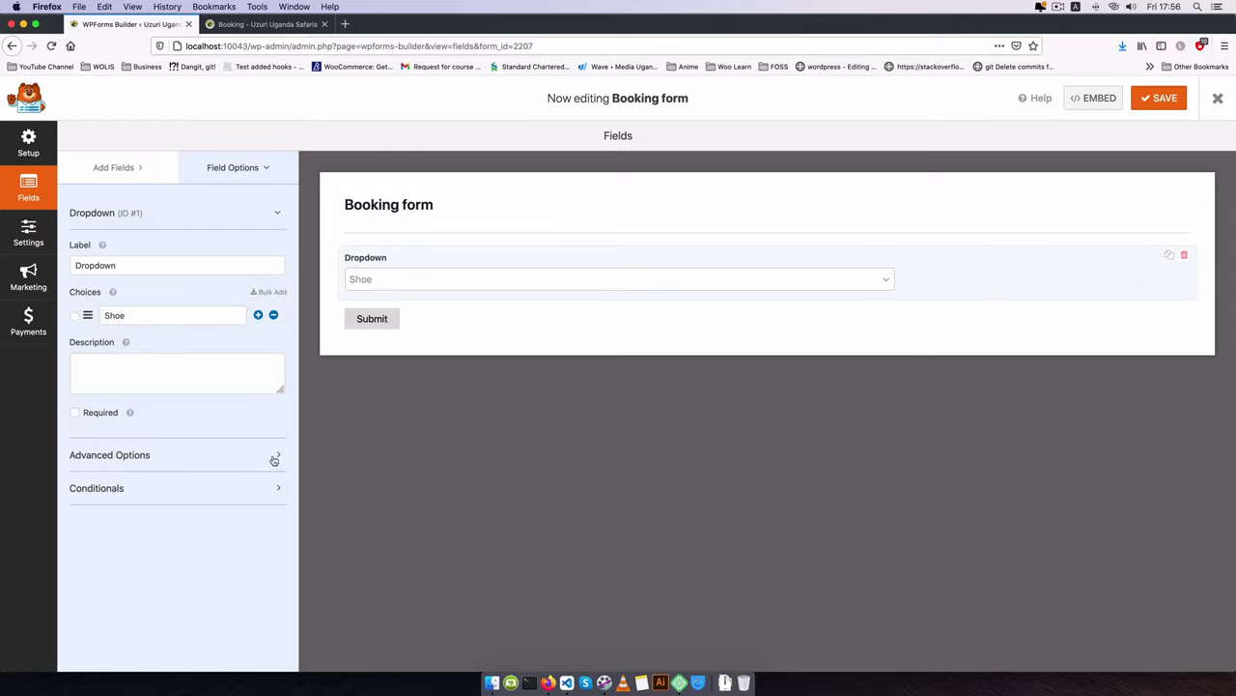
left_click(277, 456)
scroll(247, 466, "down", 2)
scroll(247, 467, "down", 1)
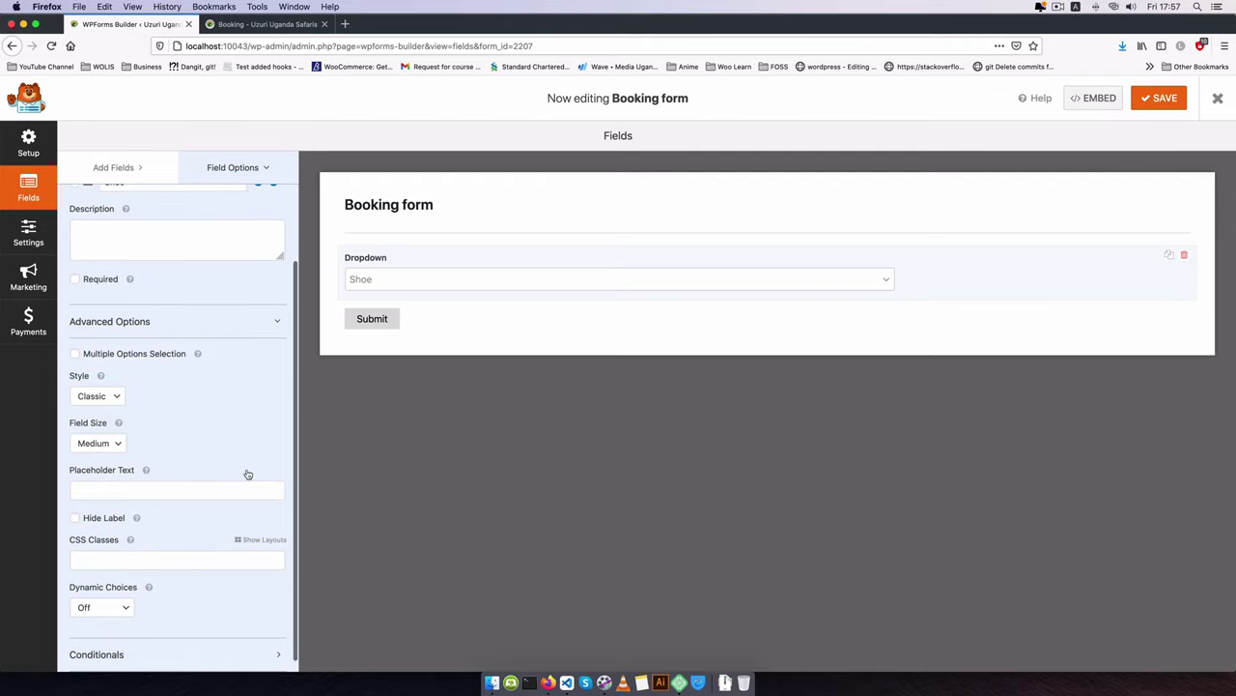
scroll(157, 430, "down", 1)
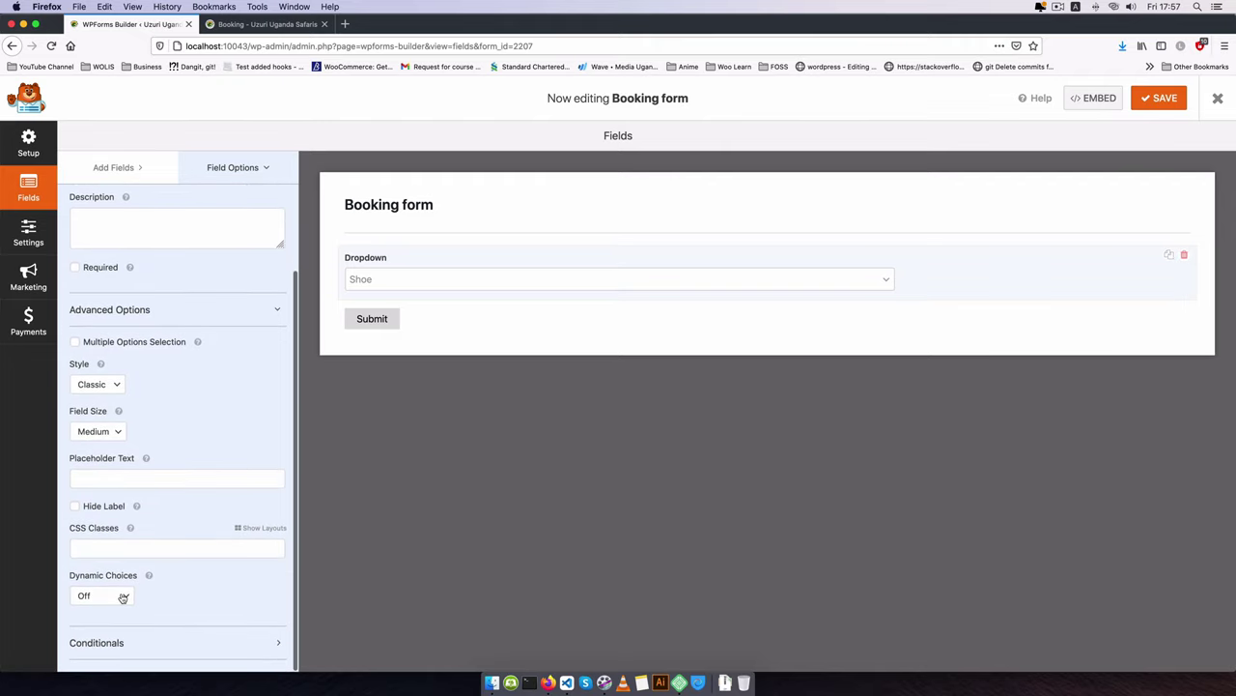
left_click(122, 595)
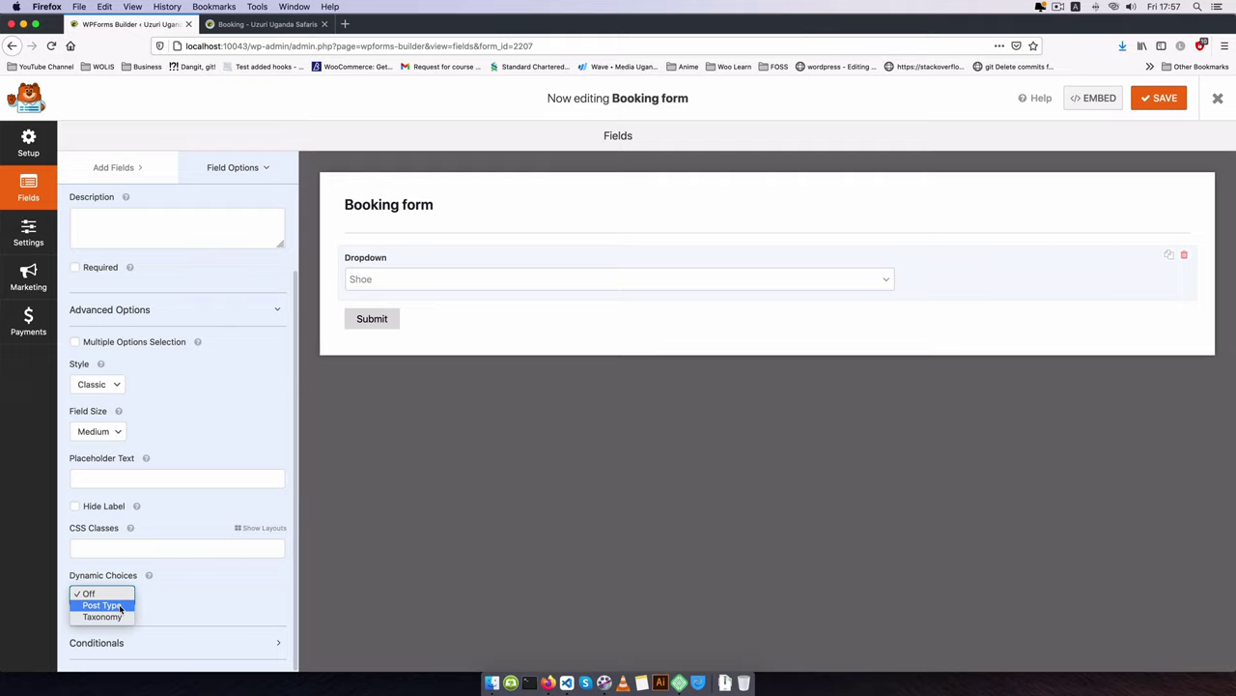
left_click(120, 607)
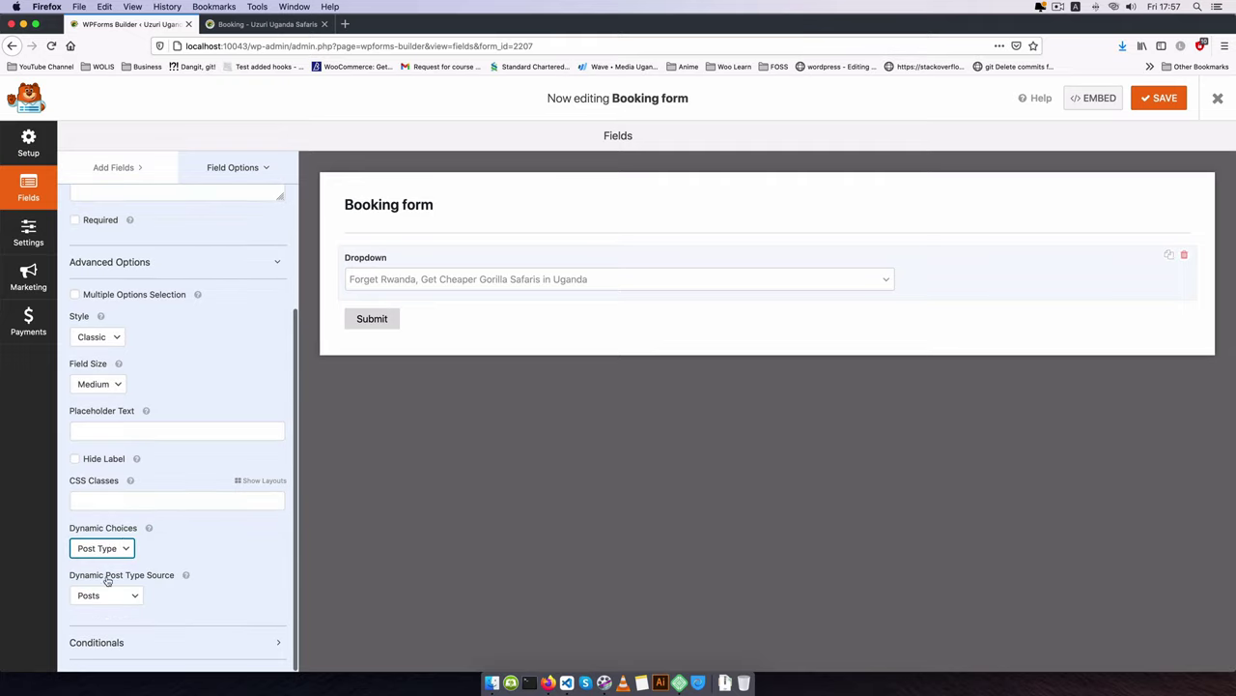
Set the Dynamic Post Type Source to Safaris.
left_click(135, 595)
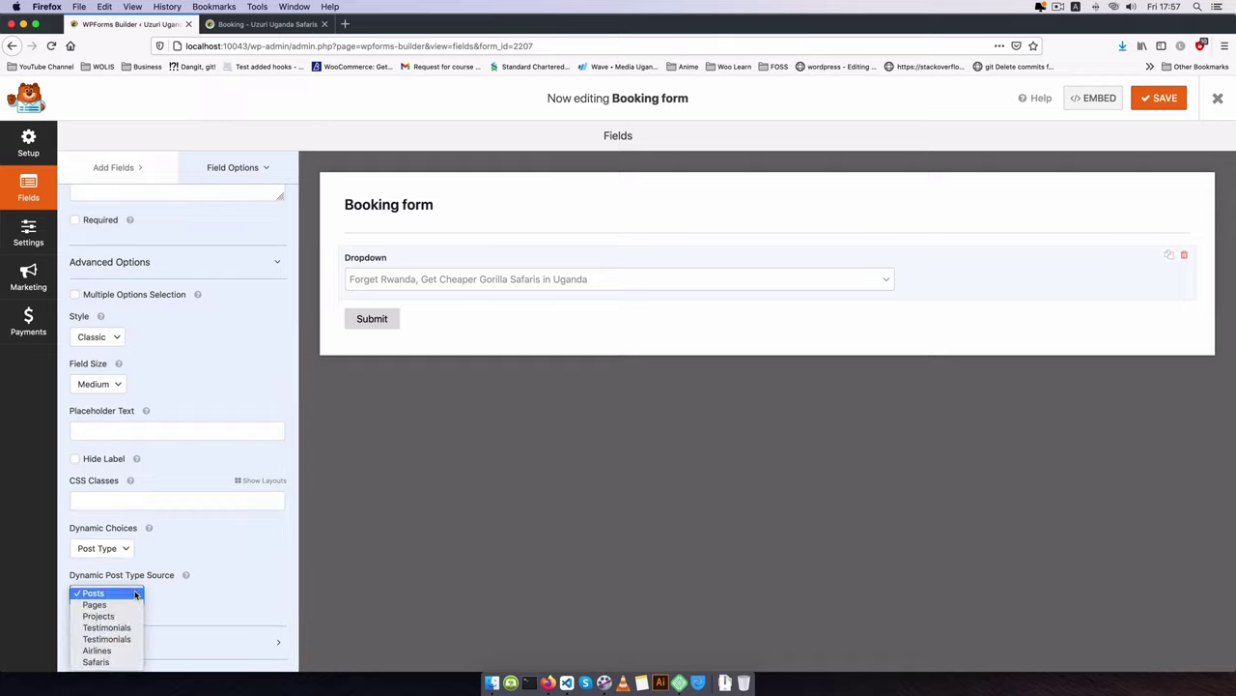
left_click(136, 595)
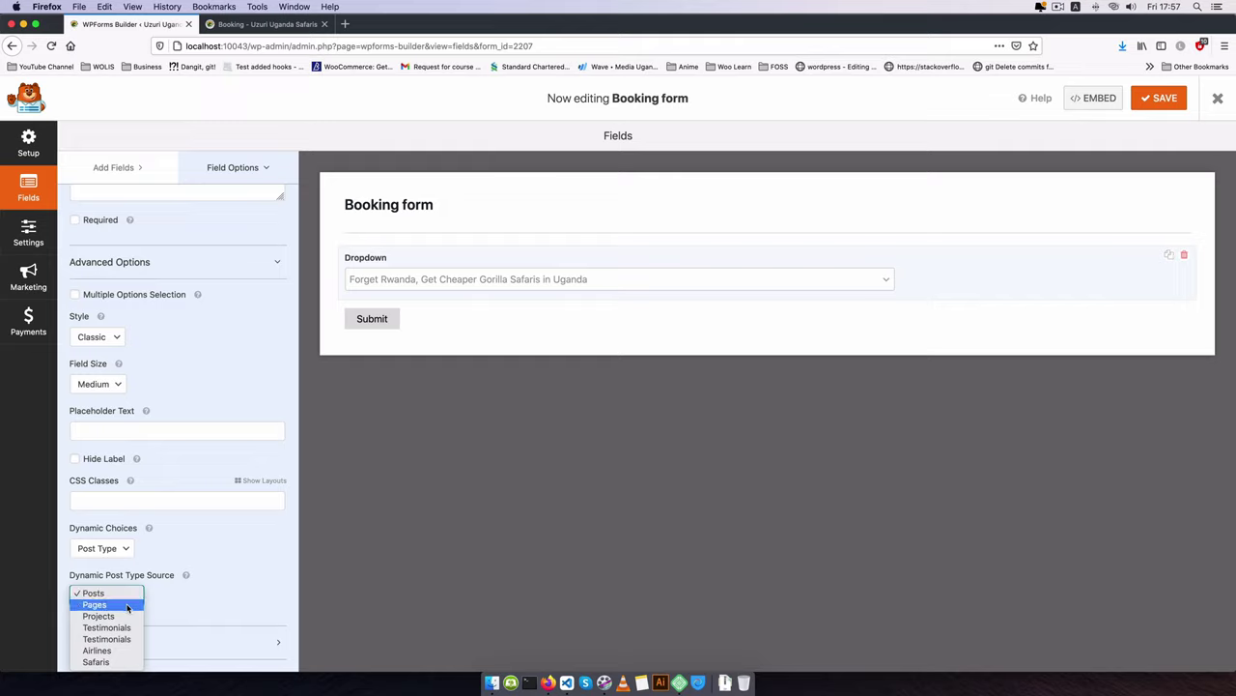
left_click(116, 662)
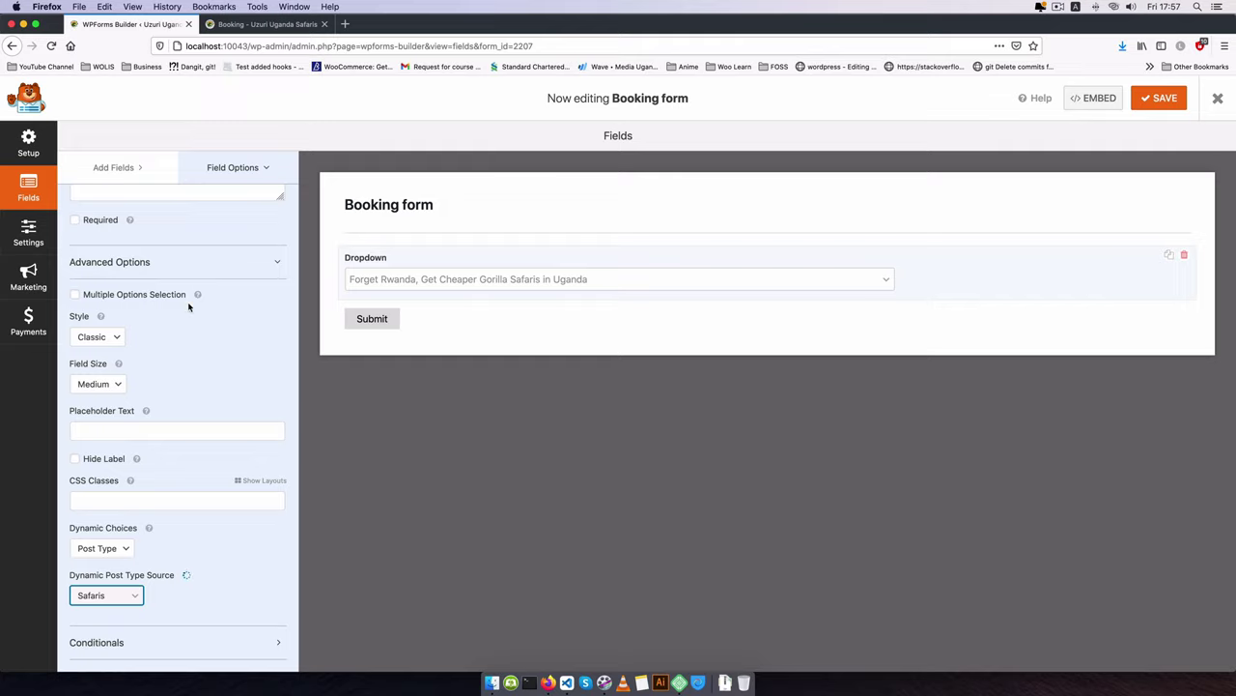
scroll(188, 306, "up", 5)
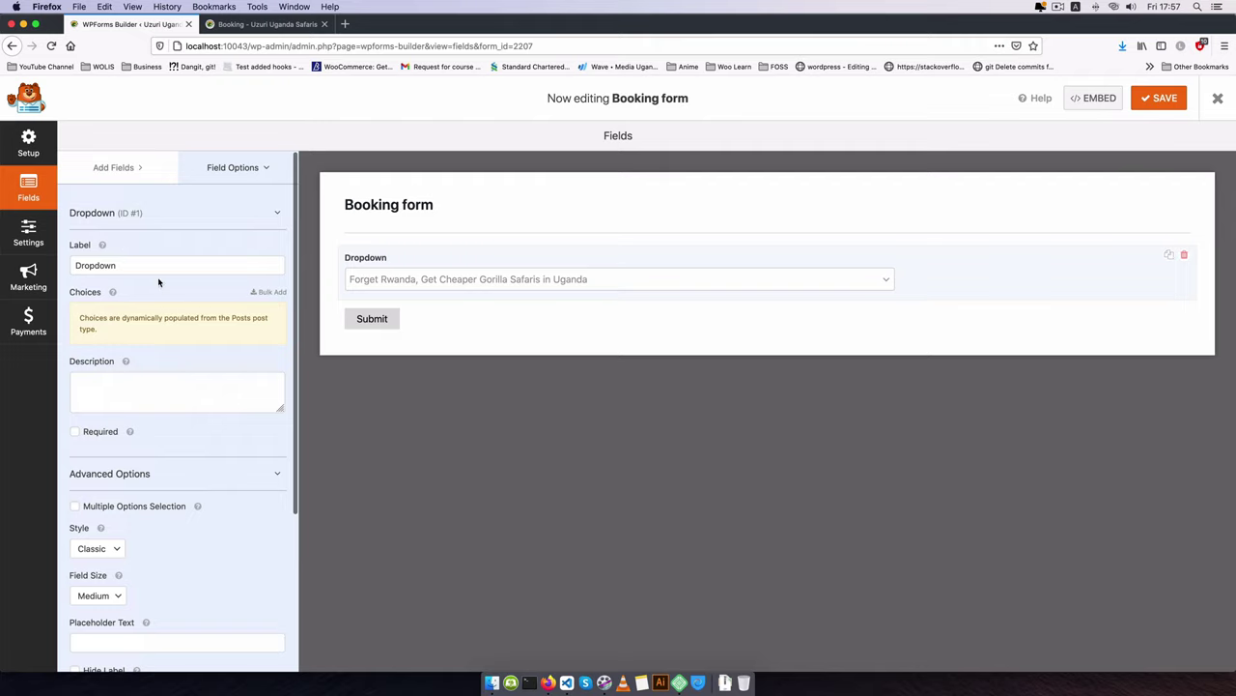
scroll(232, 473, "down", 1)
scroll(241, 470, "down", 4)
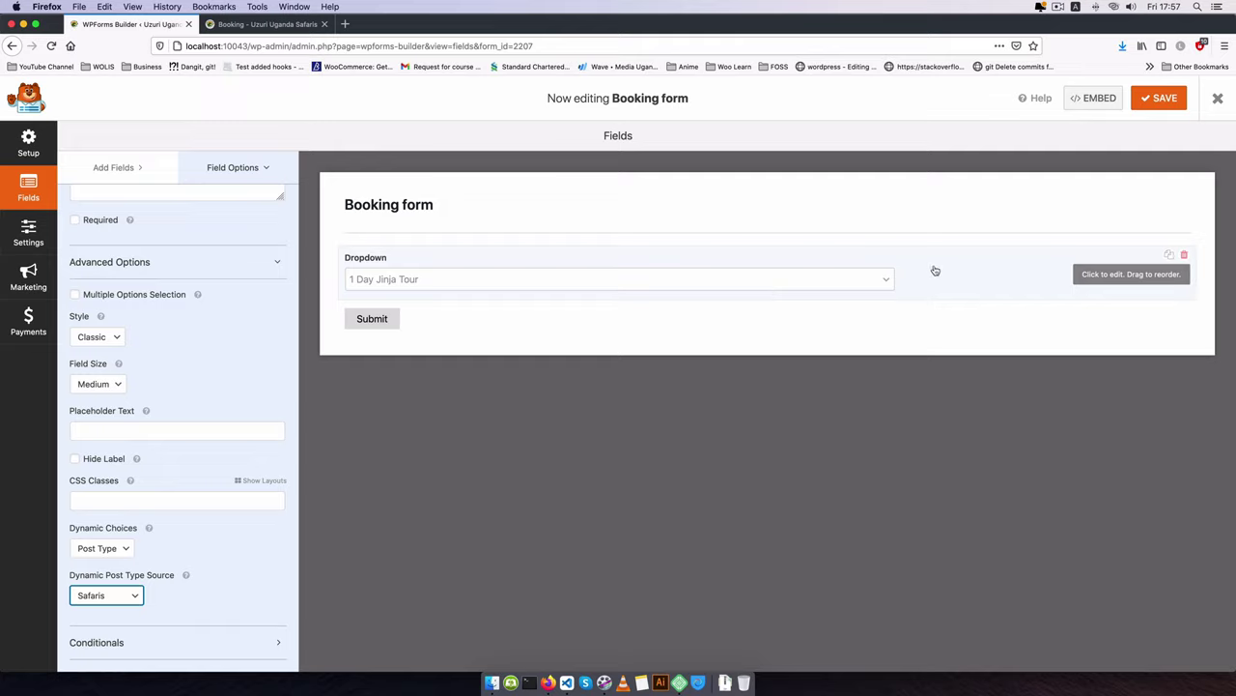
left_click(885, 281)
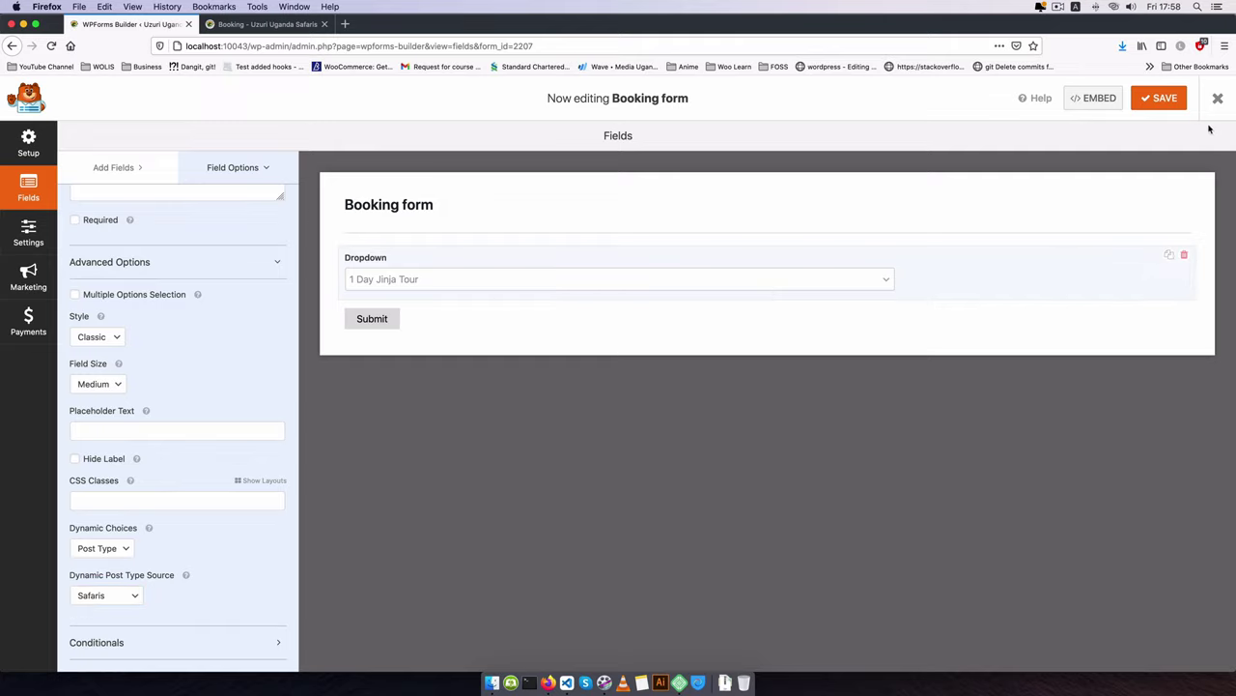
Save the Booking form and embed it in a newly created page titled 'View Booking'.
left_click(1163, 100)
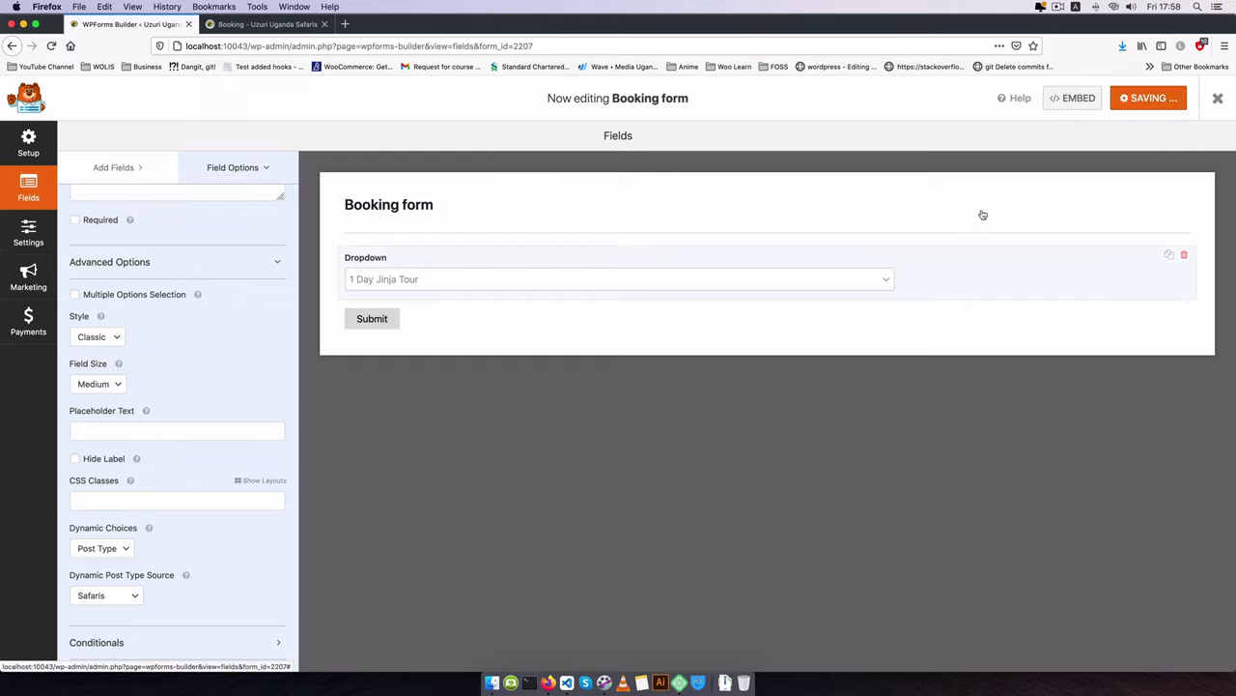
left_click(1088, 101)
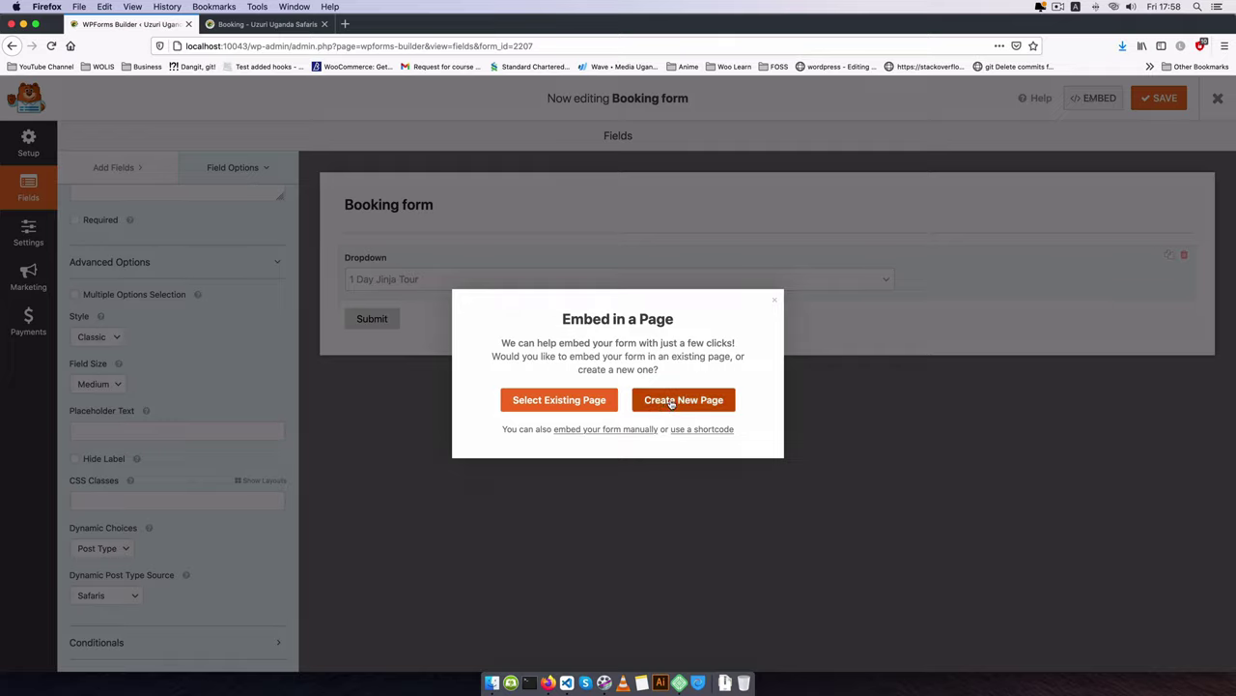
left_click(675, 402)
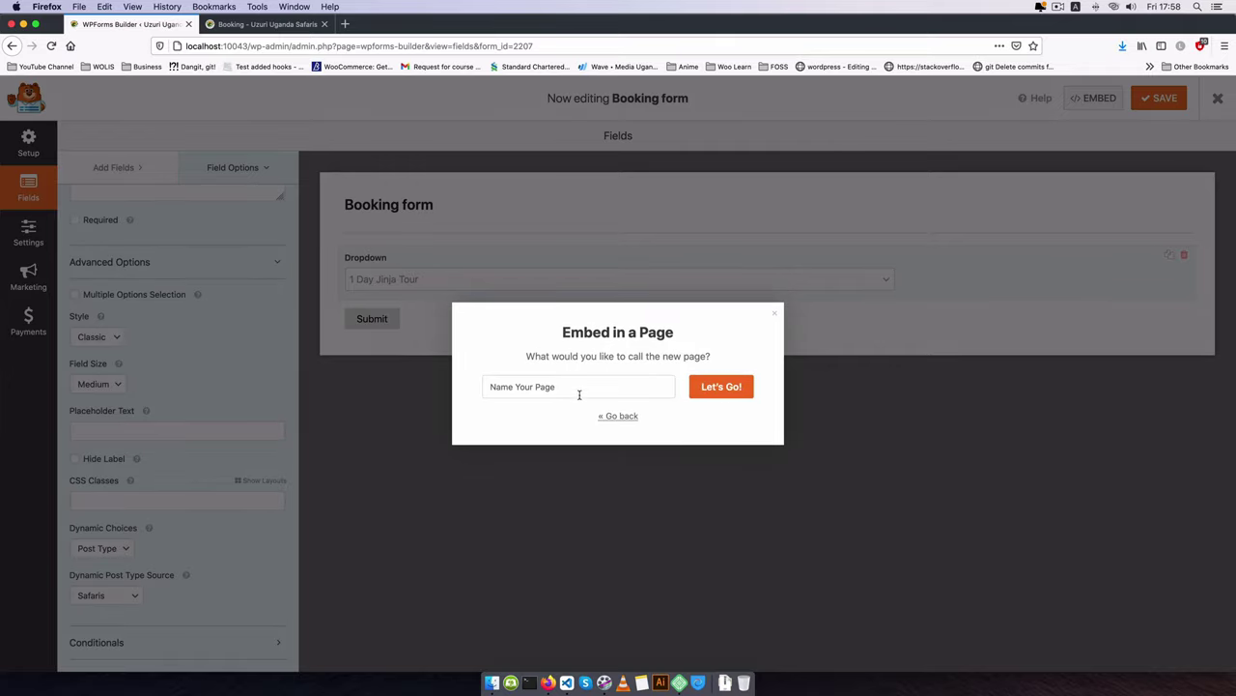
left_click(581, 387)
type("View ")
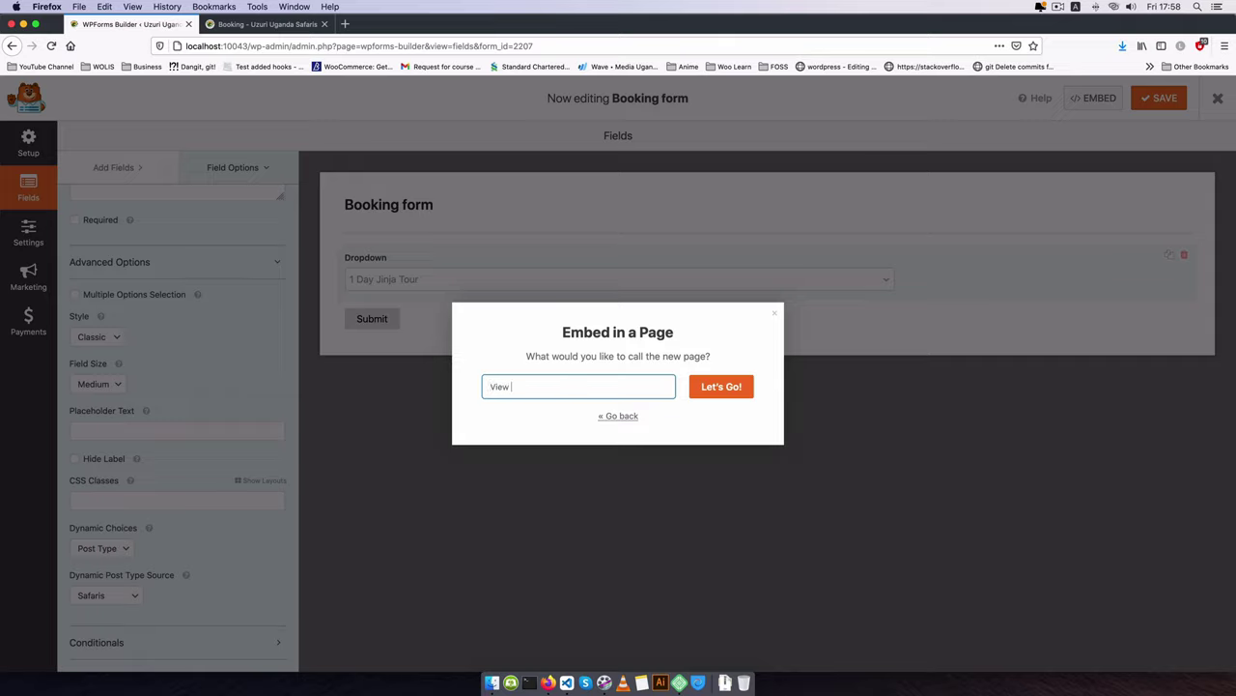
type("Booking")
left_click(723, 387)
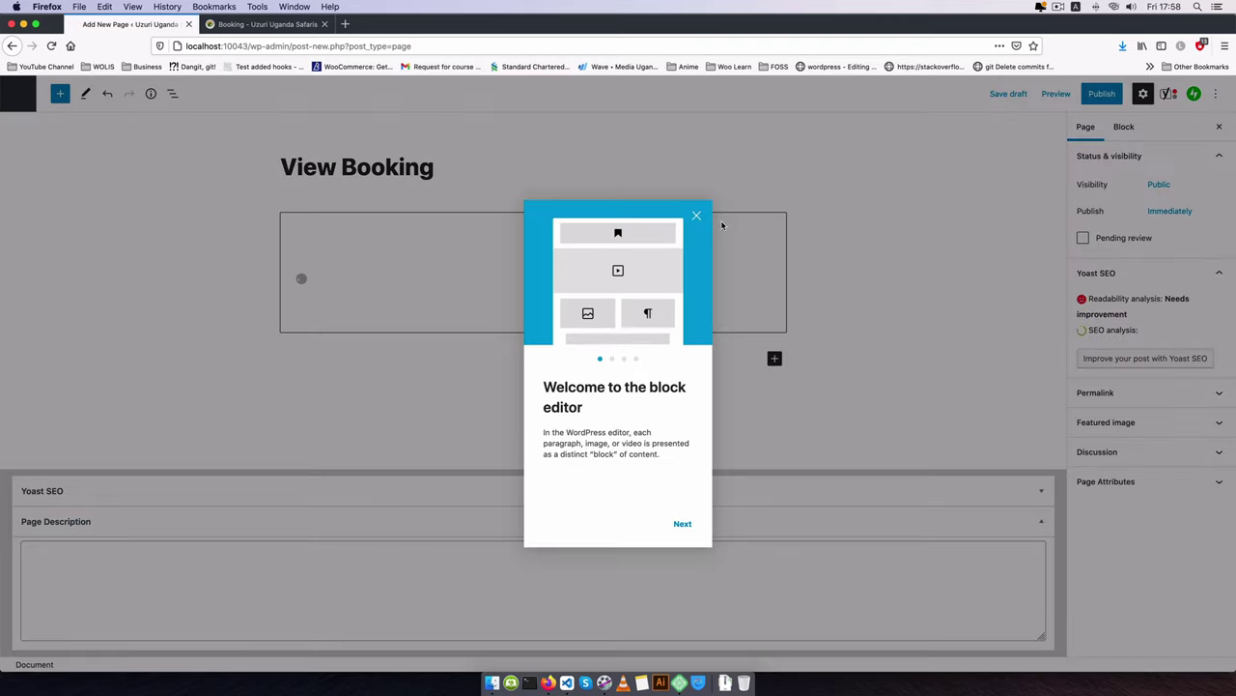
Publish the View Booking page with its WPForms block and view it live.
left_click(694, 216)
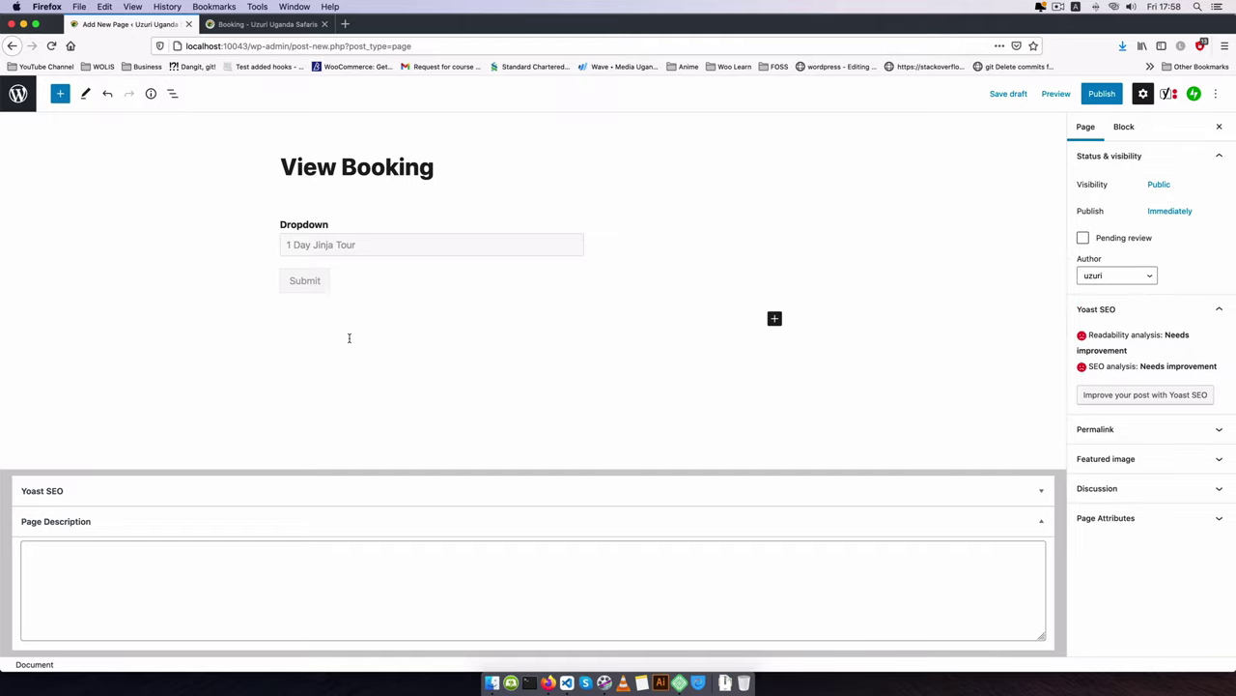
left_click(319, 248)
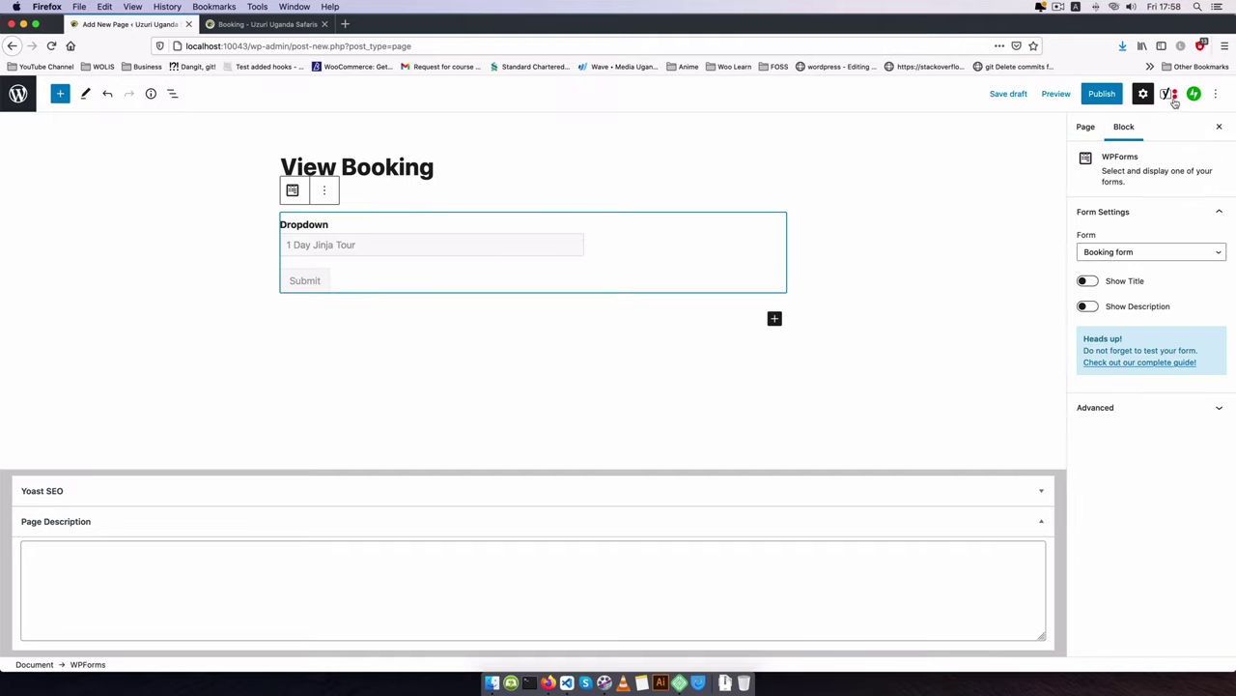
left_click(1102, 96)
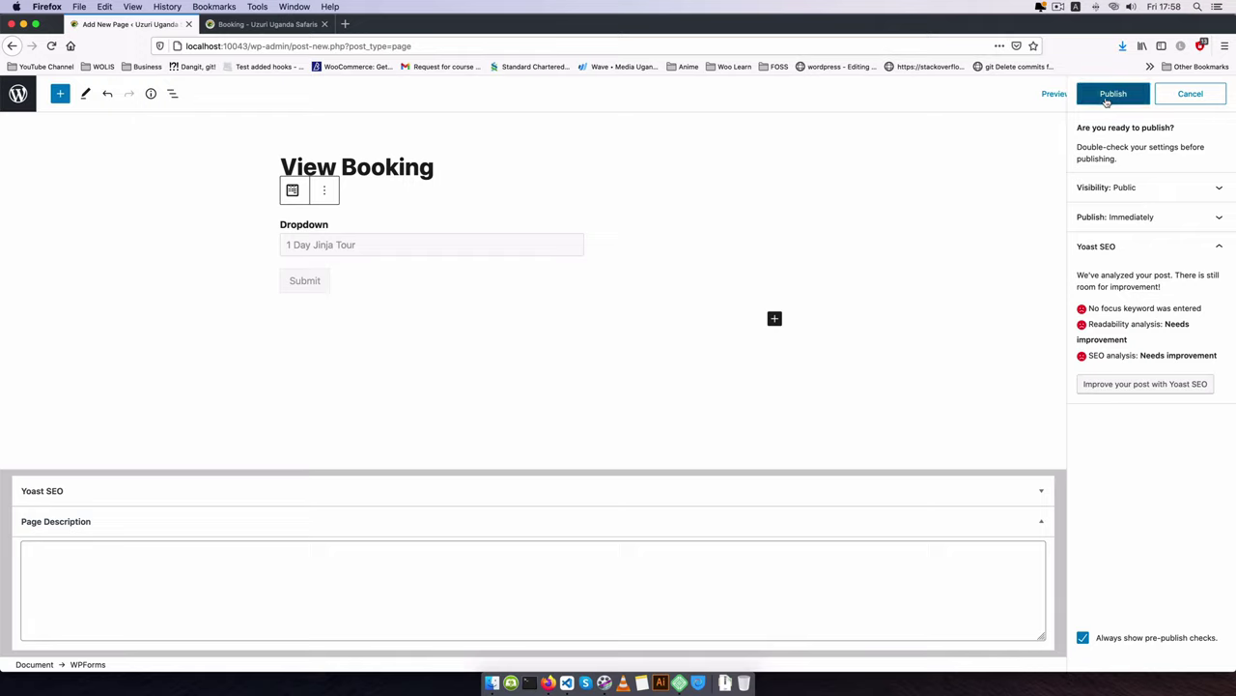
left_click(1107, 97)
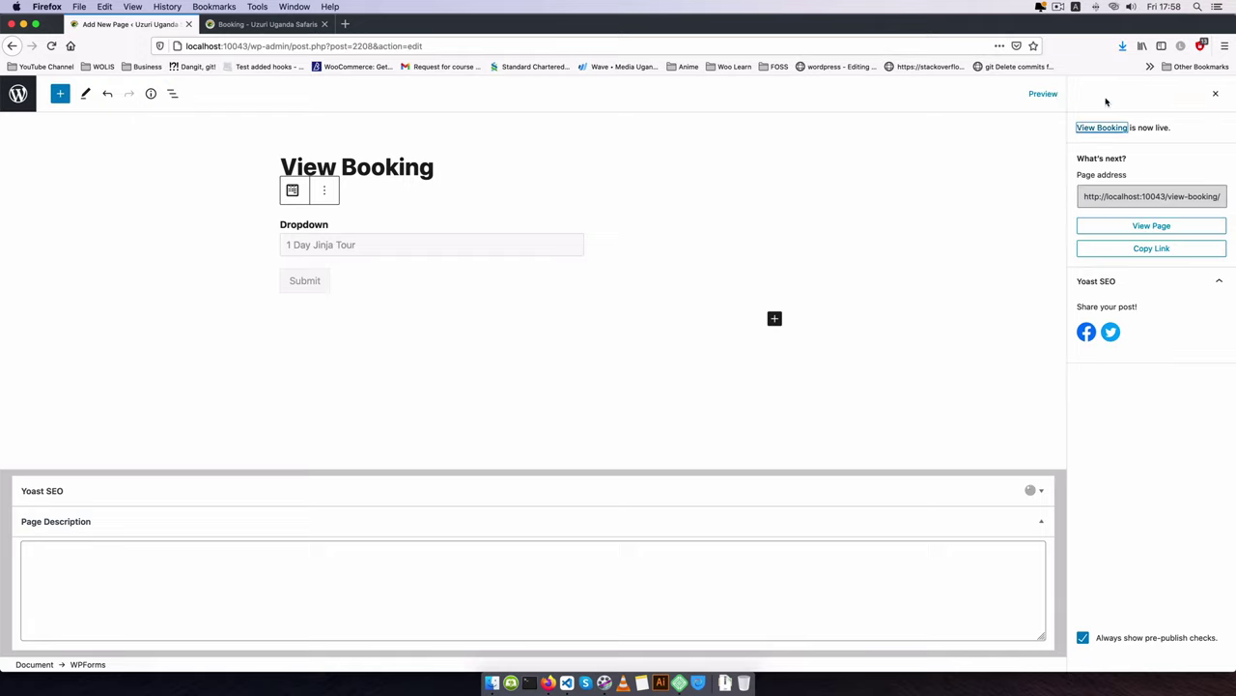
left_click(1152, 225)
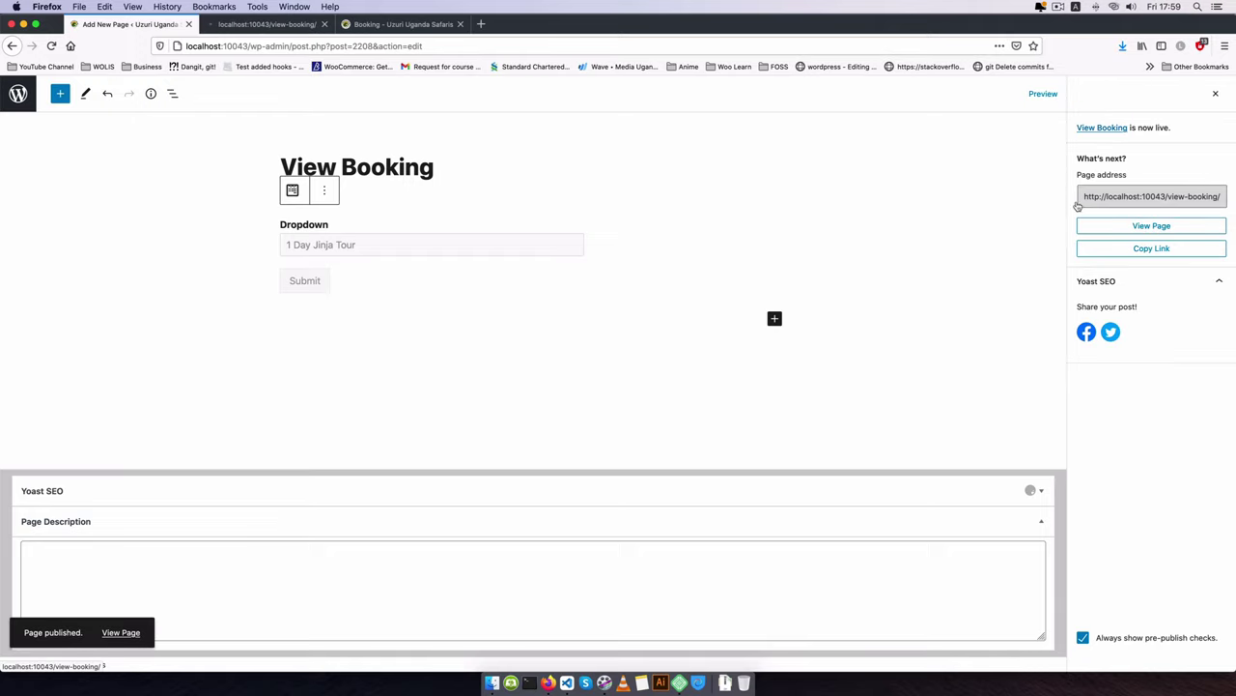
Confirm the live View Booking dropdown lists every safari, from 1 Day Jinja Tour to Kampala by Nite.
left_click(296, 27)
scroll(354, 342, "down", 2)
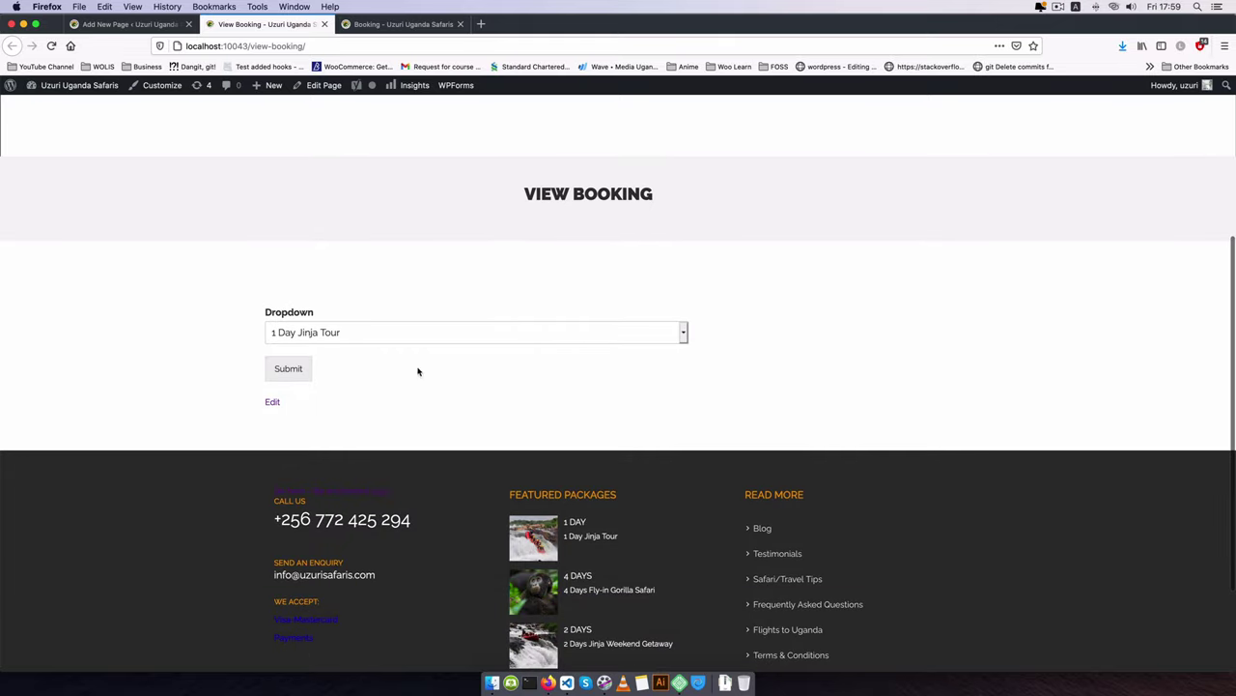
left_click(653, 335)
left_click(652, 332)
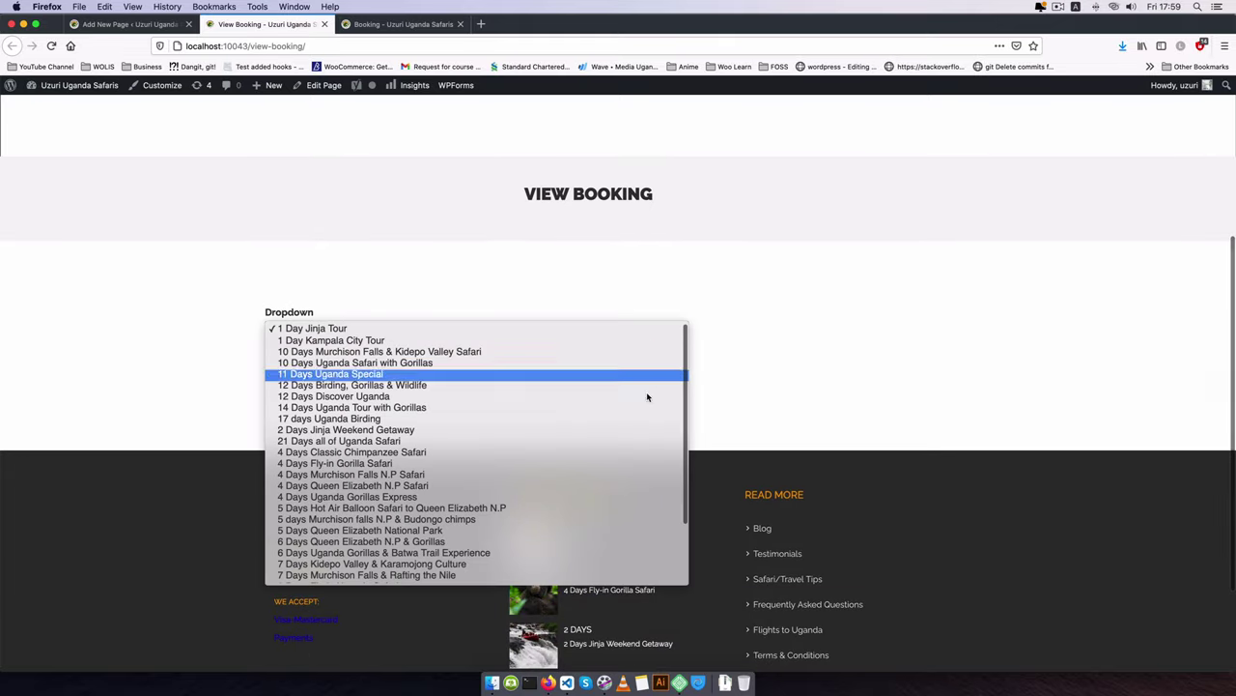
scroll(648, 570, "down", 3)
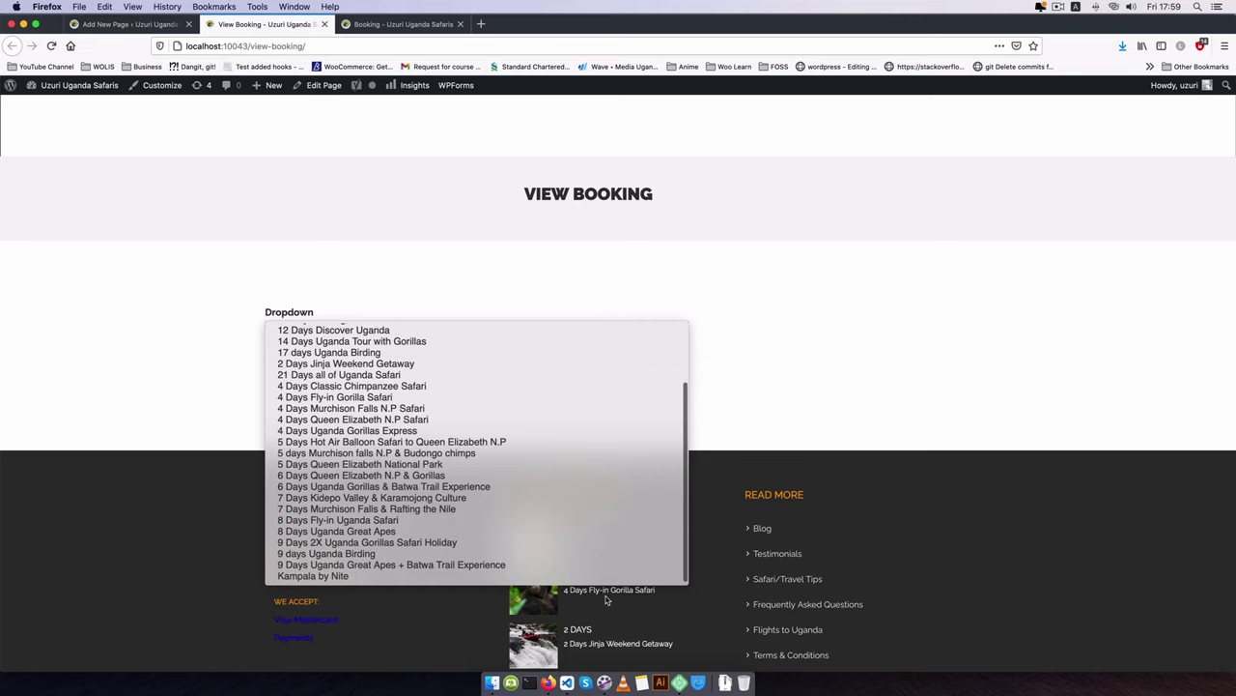
left_click(614, 243)
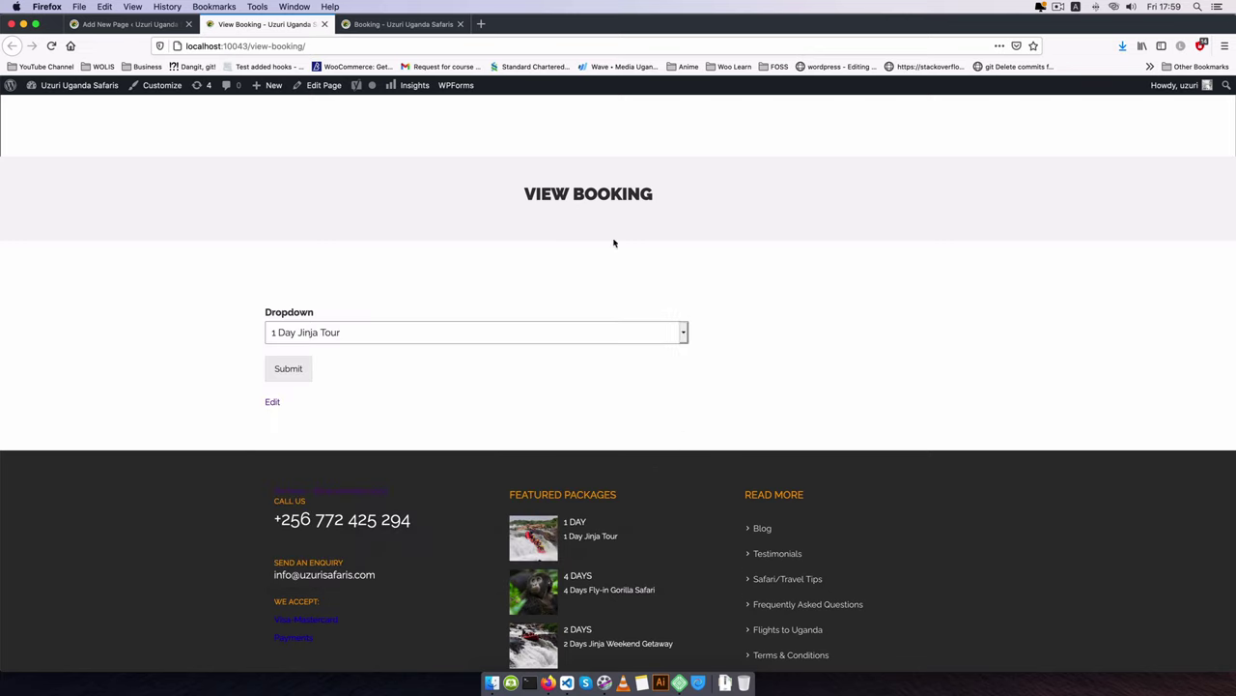
left_click(130, 23)
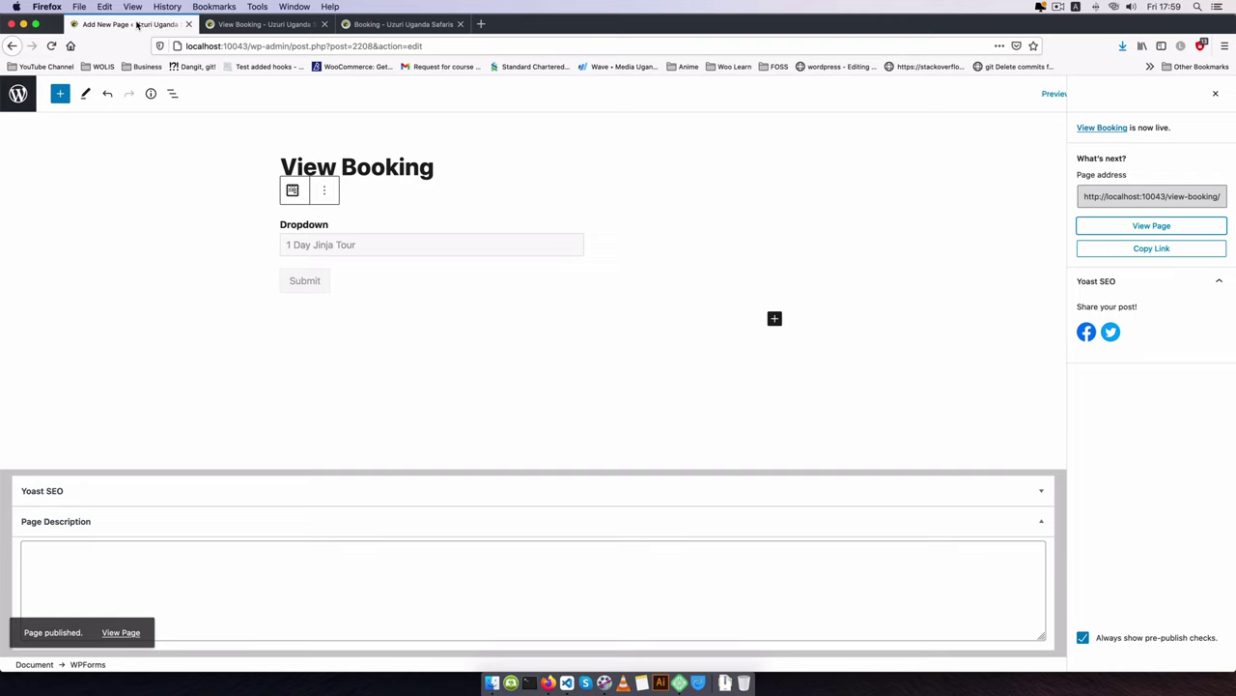
Create and publish a new Safaris post titled 'ZZZZZZZ Safari'.
left_click(20, 102)
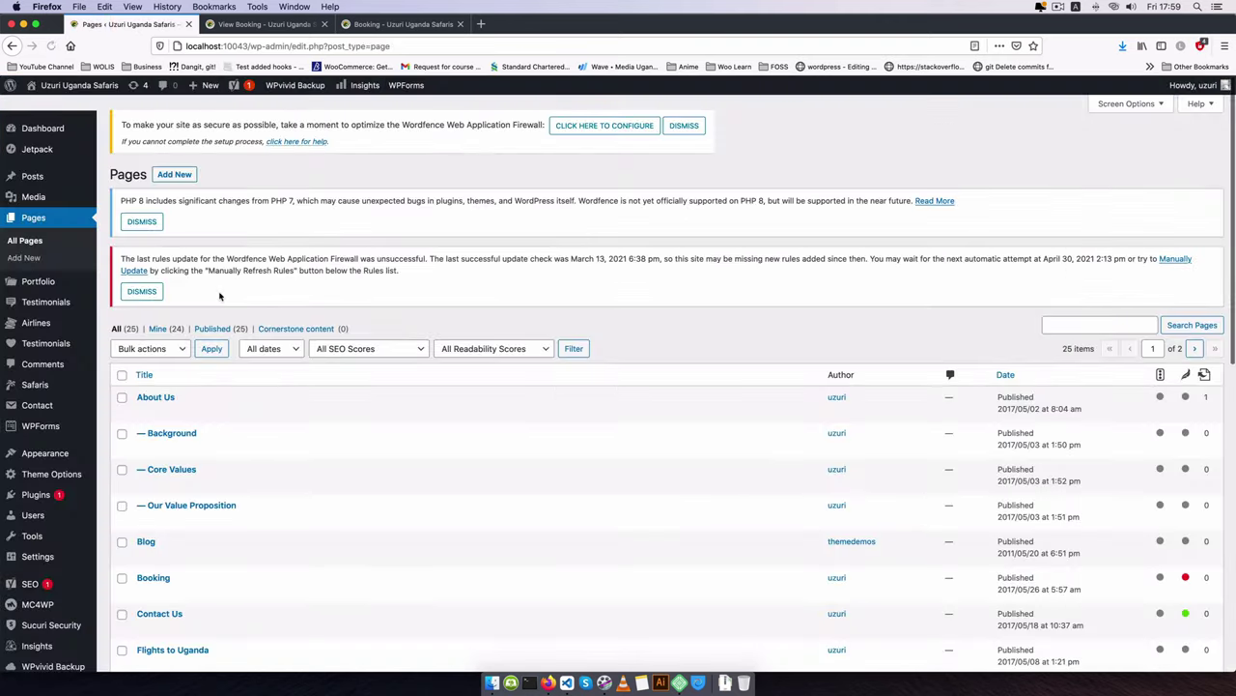
mouse_move(35, 385)
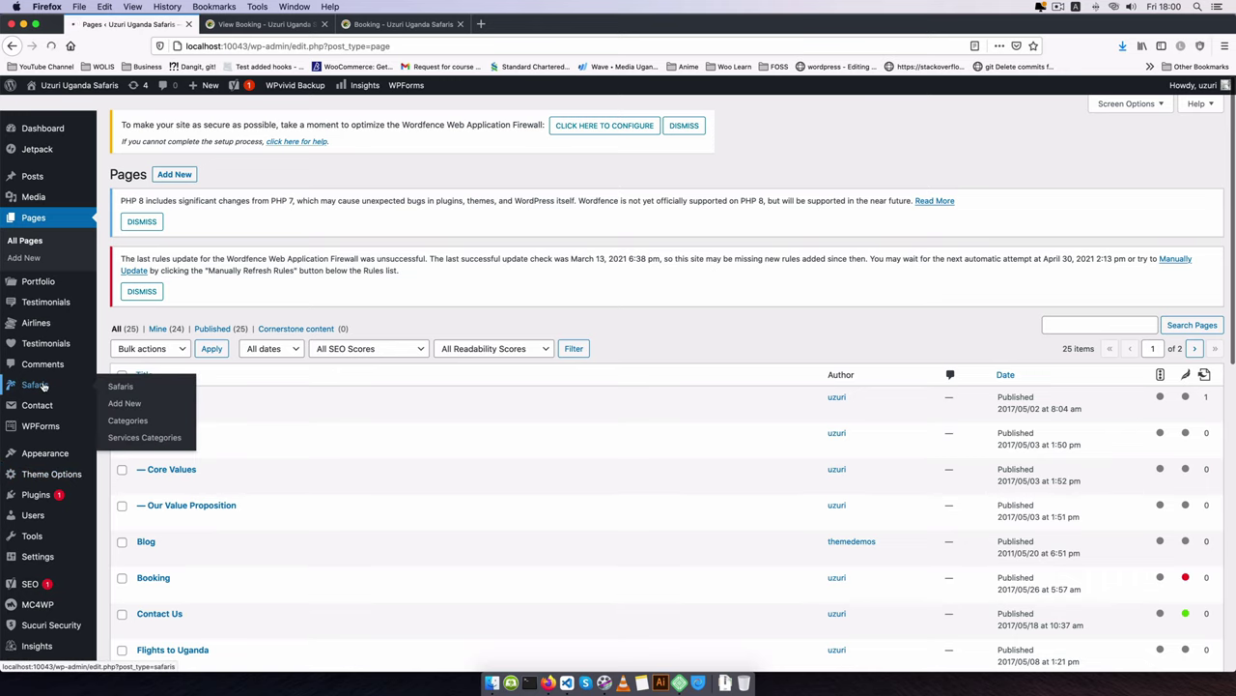
left_click(121, 405)
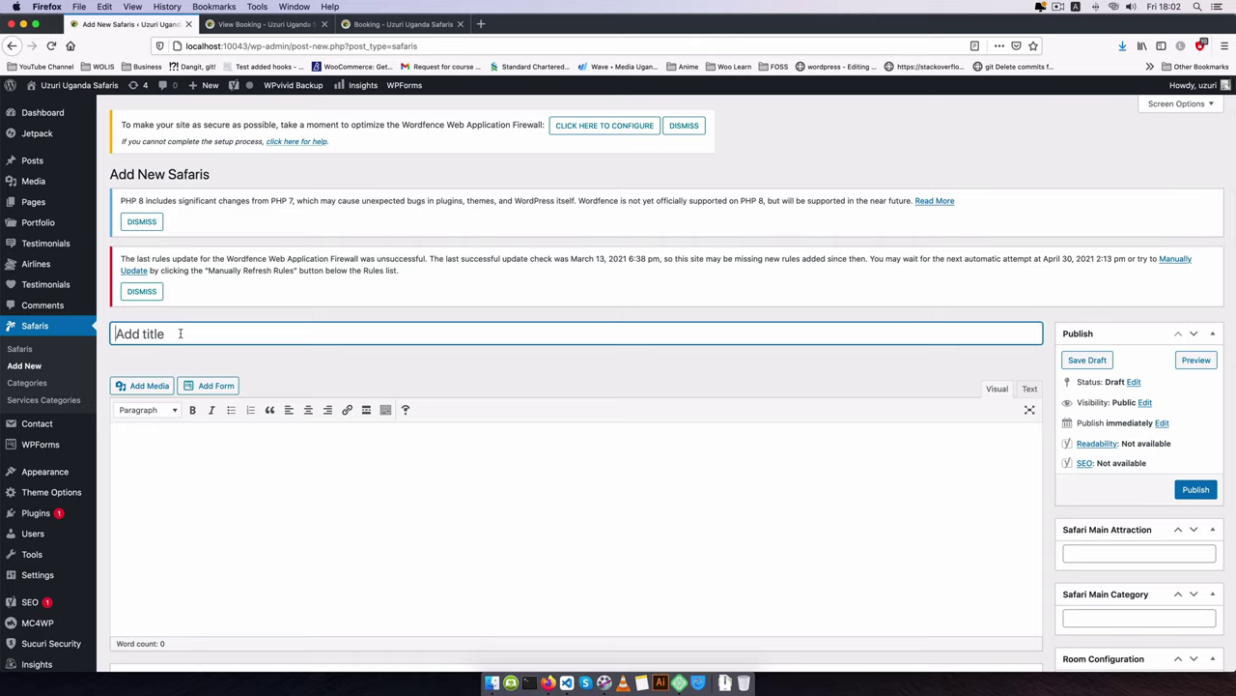
type("ZZZZZZZ ")
type("Safari")
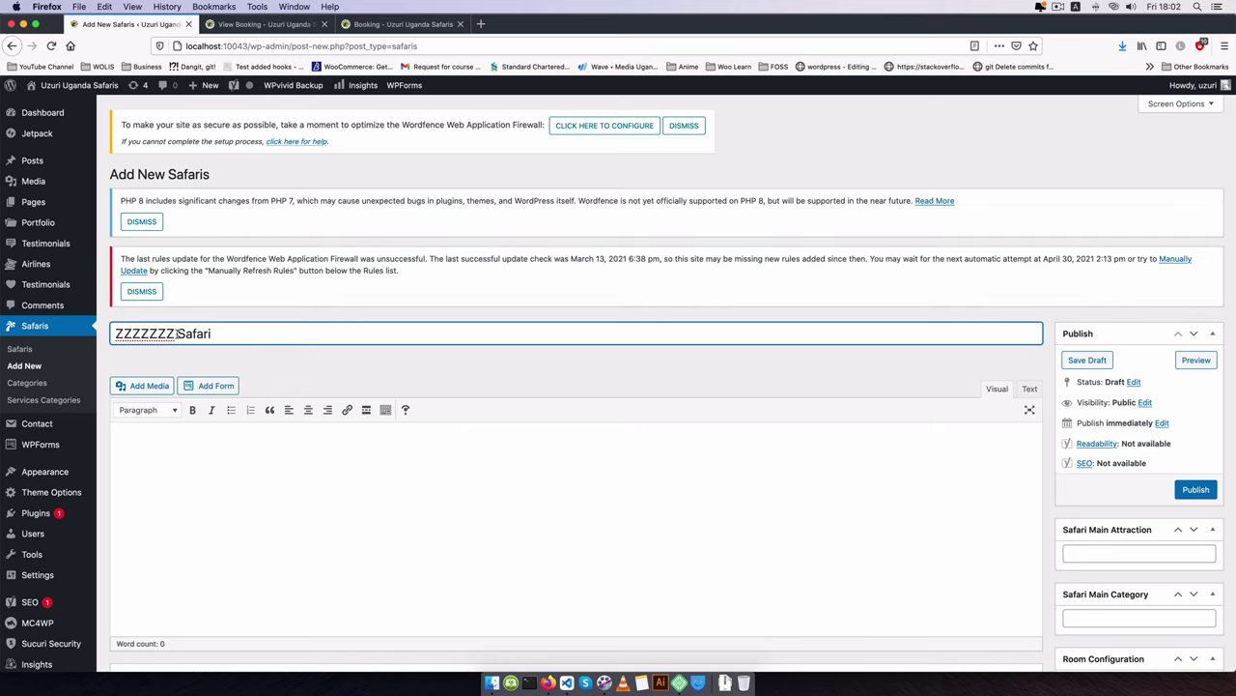
left_click(1196, 490)
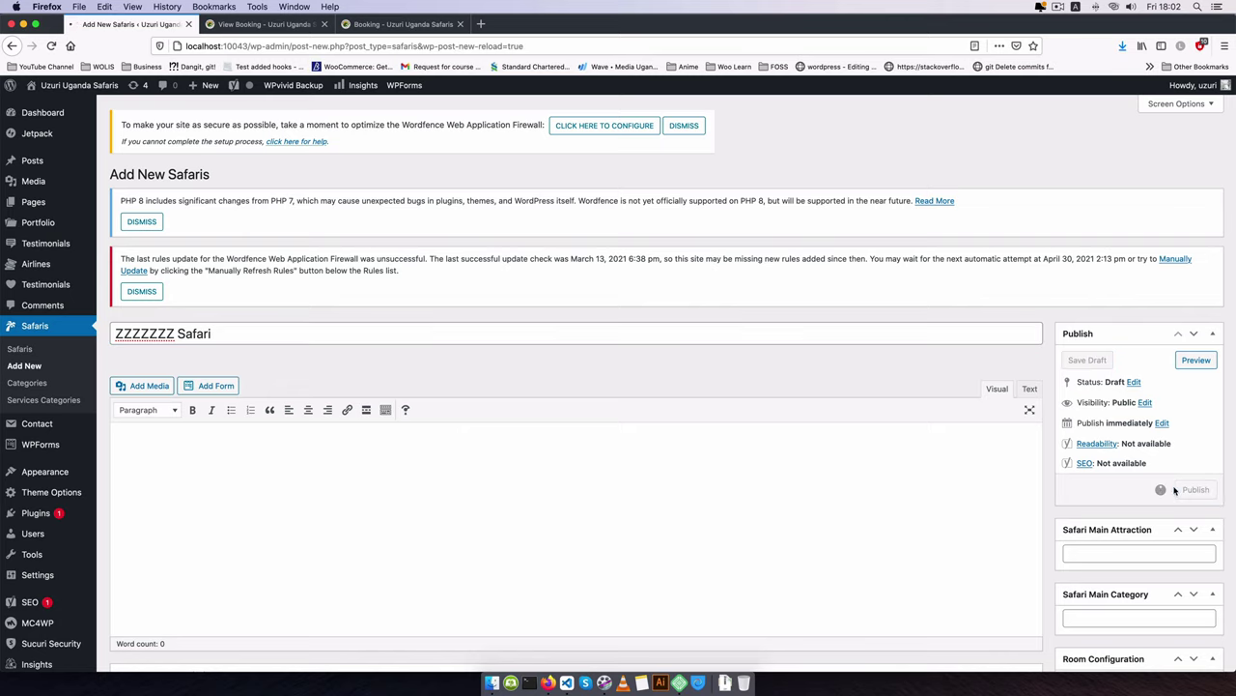
scroll(814, 505, "down", 5)
scroll(813, 505, "down", 5)
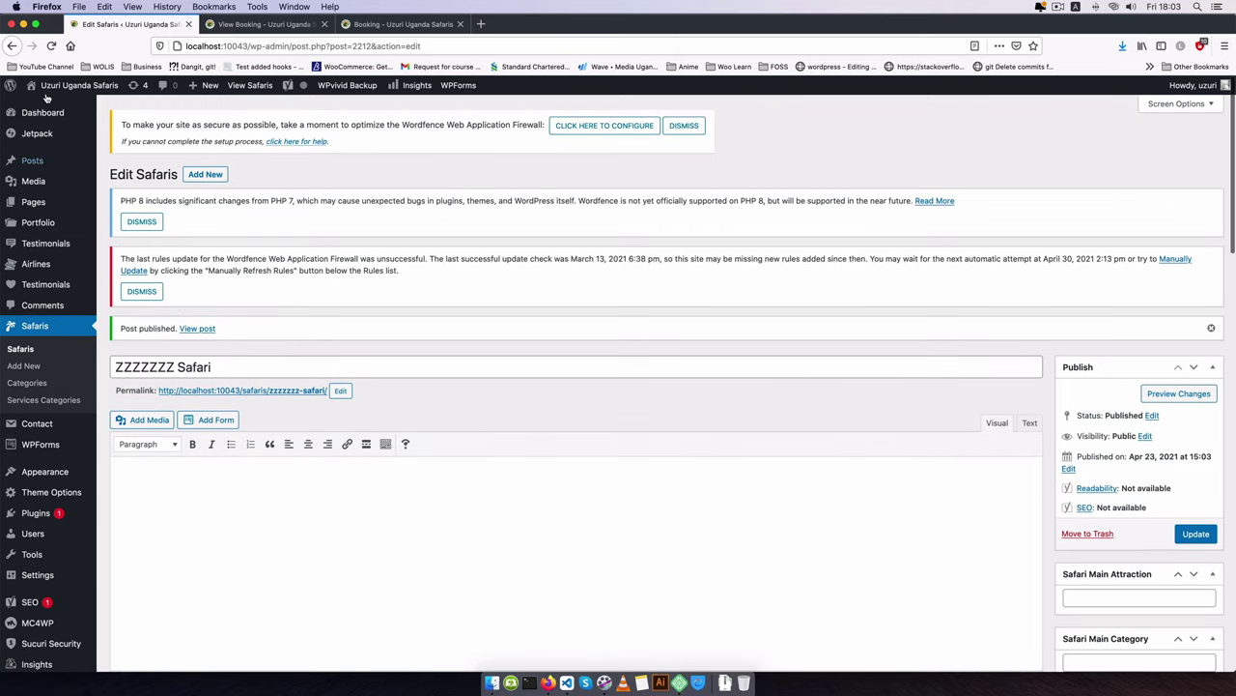
Reload View Booking and select the new ZZZZZZZ Safari at the bottom of the dropdown.
left_click(280, 24)
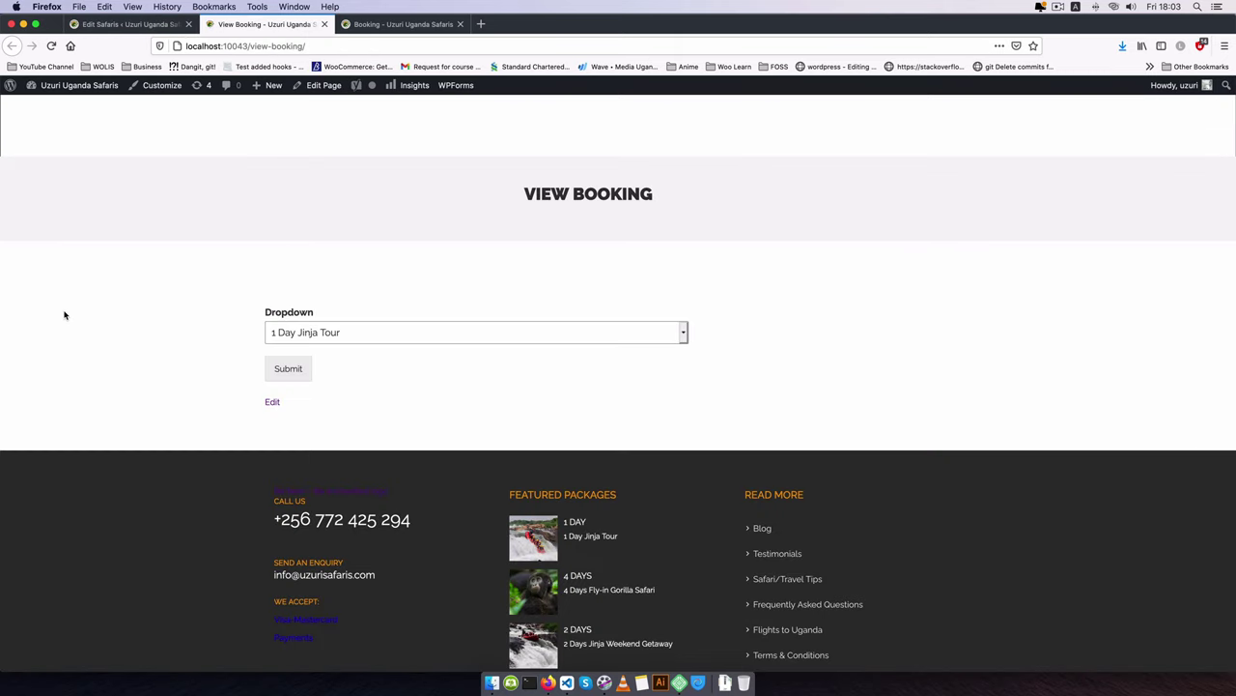
key("super+r")
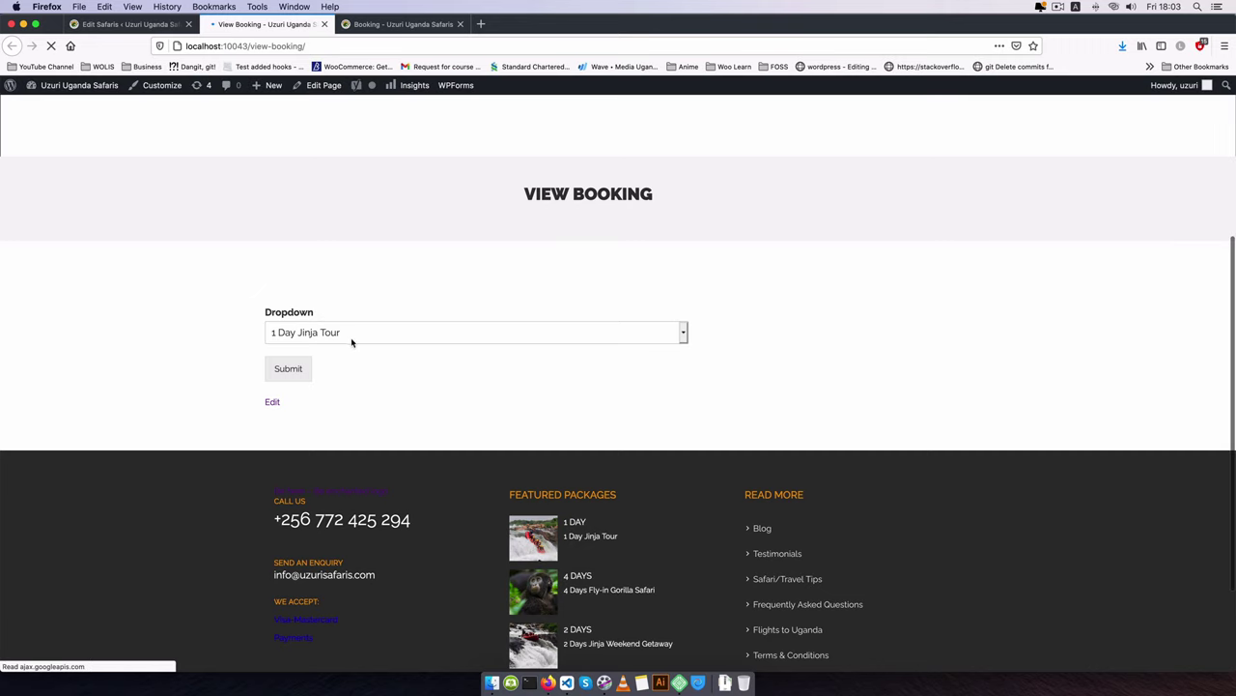
left_click(350, 337)
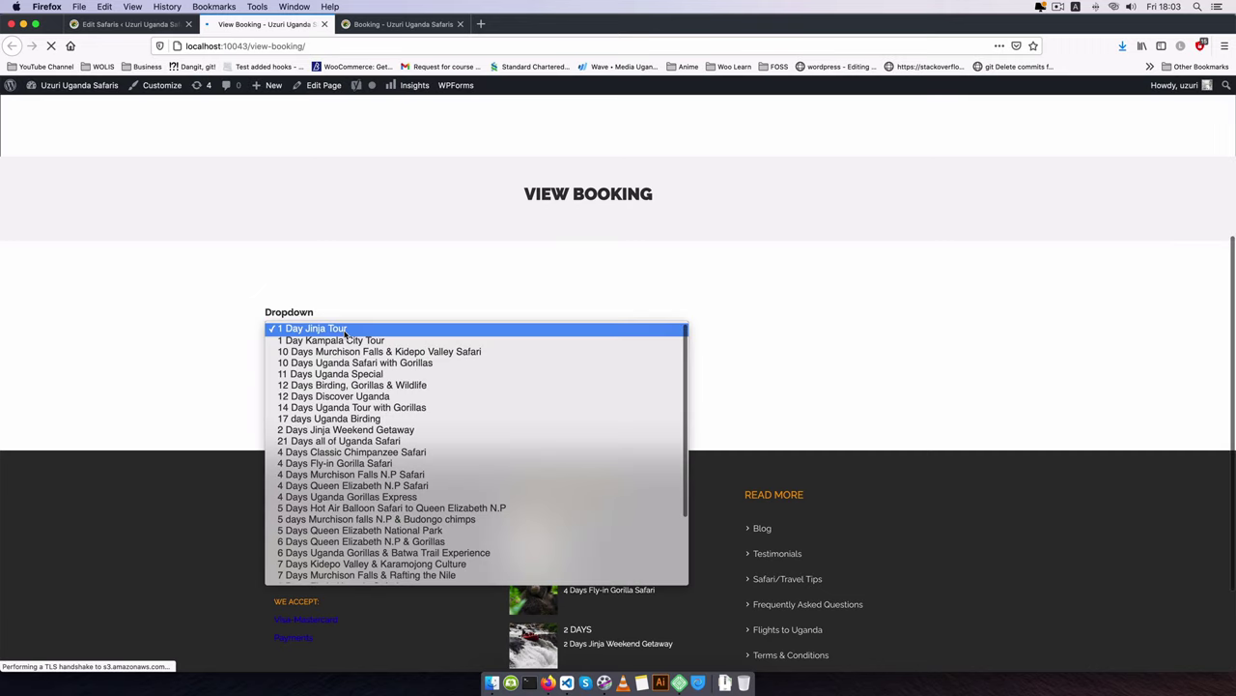
scroll(381, 575, "down", 5)
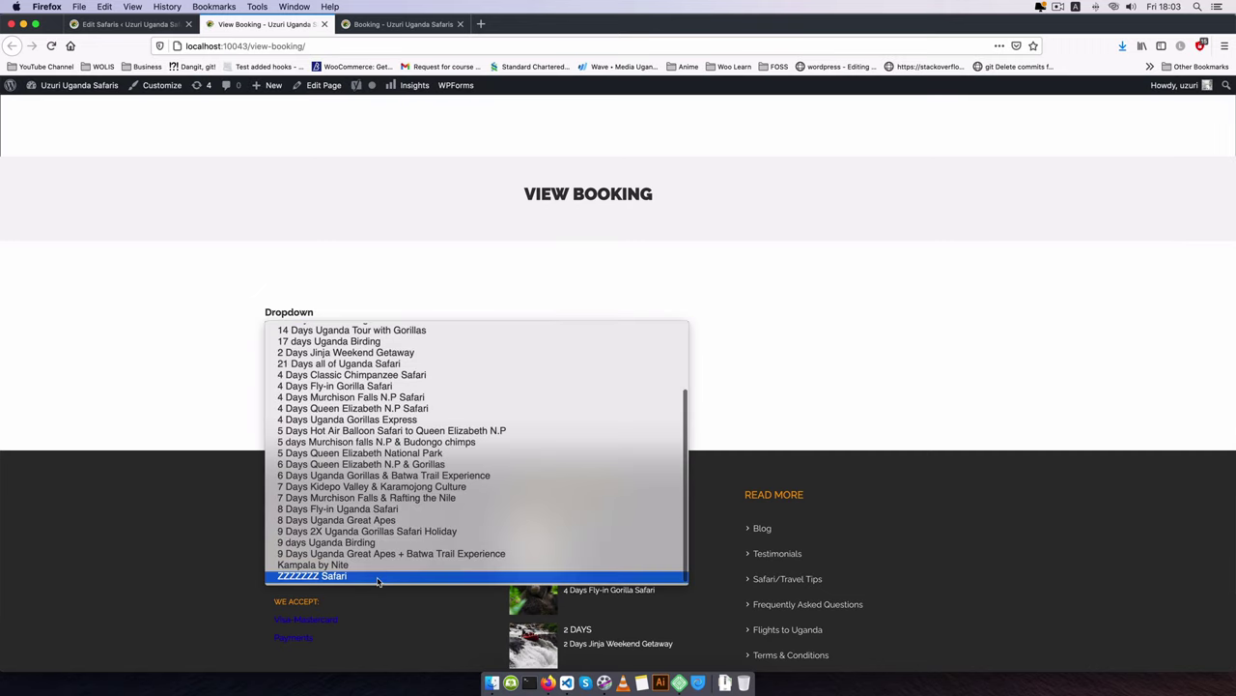
left_click(378, 578)
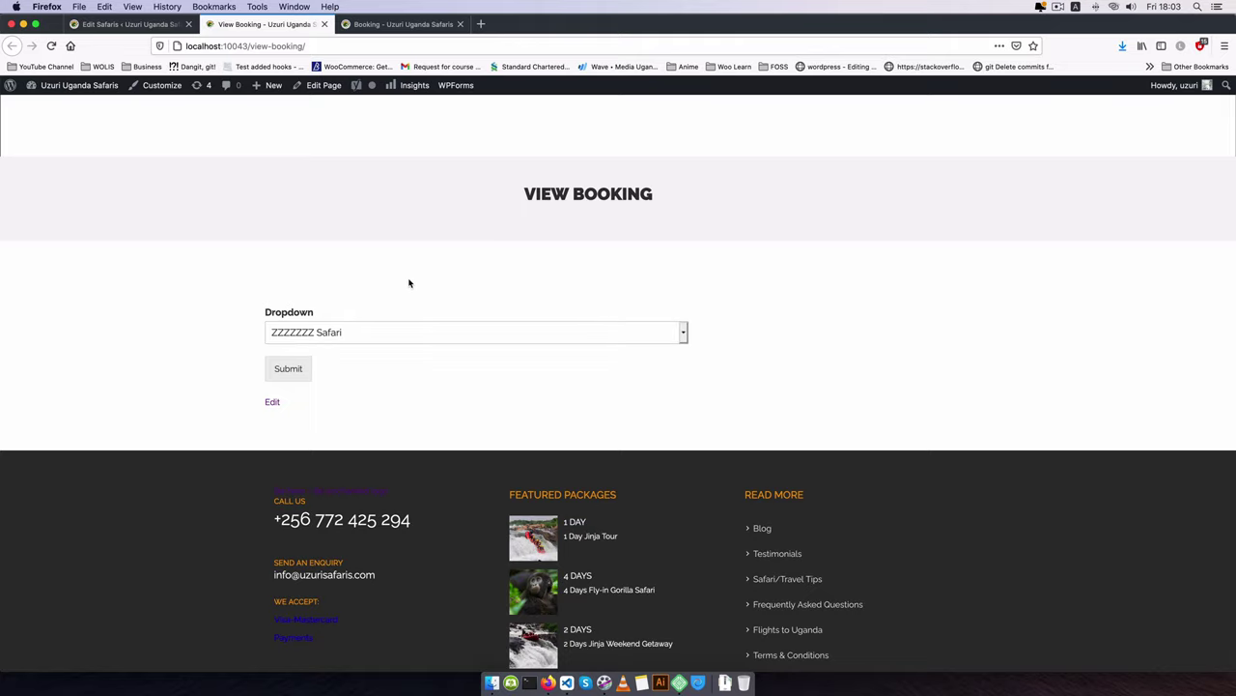
left_click(385, 22)
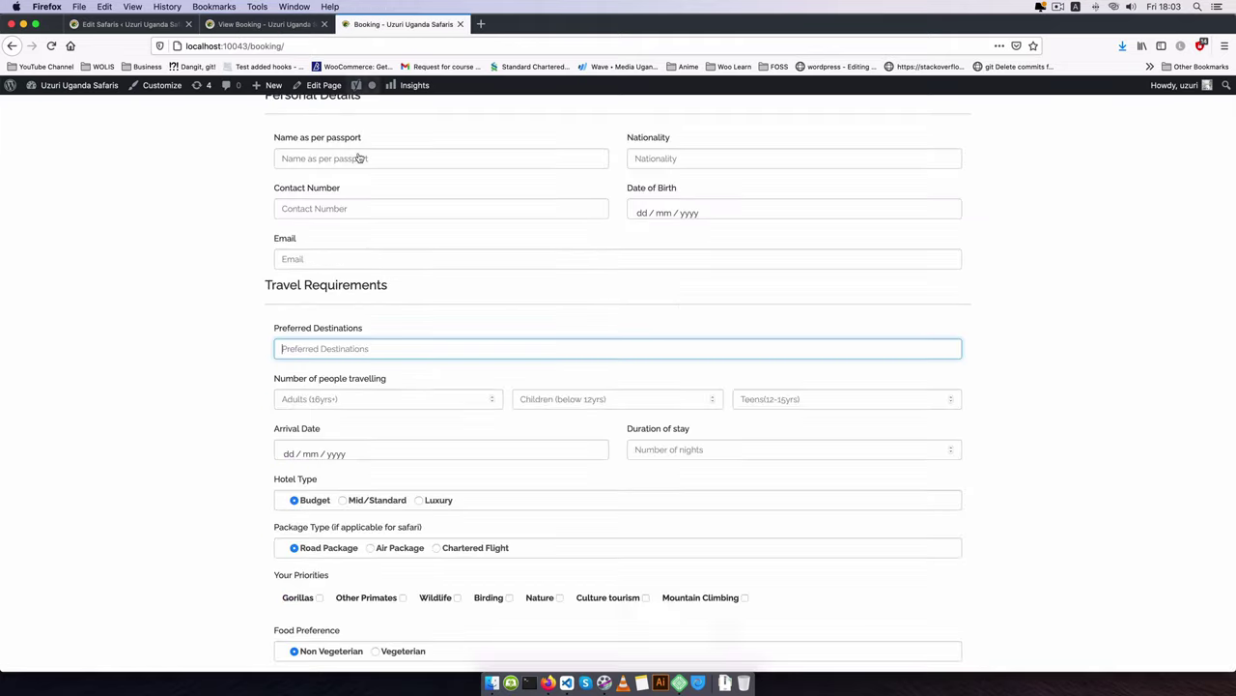
scroll(332, 245, "up", 4)
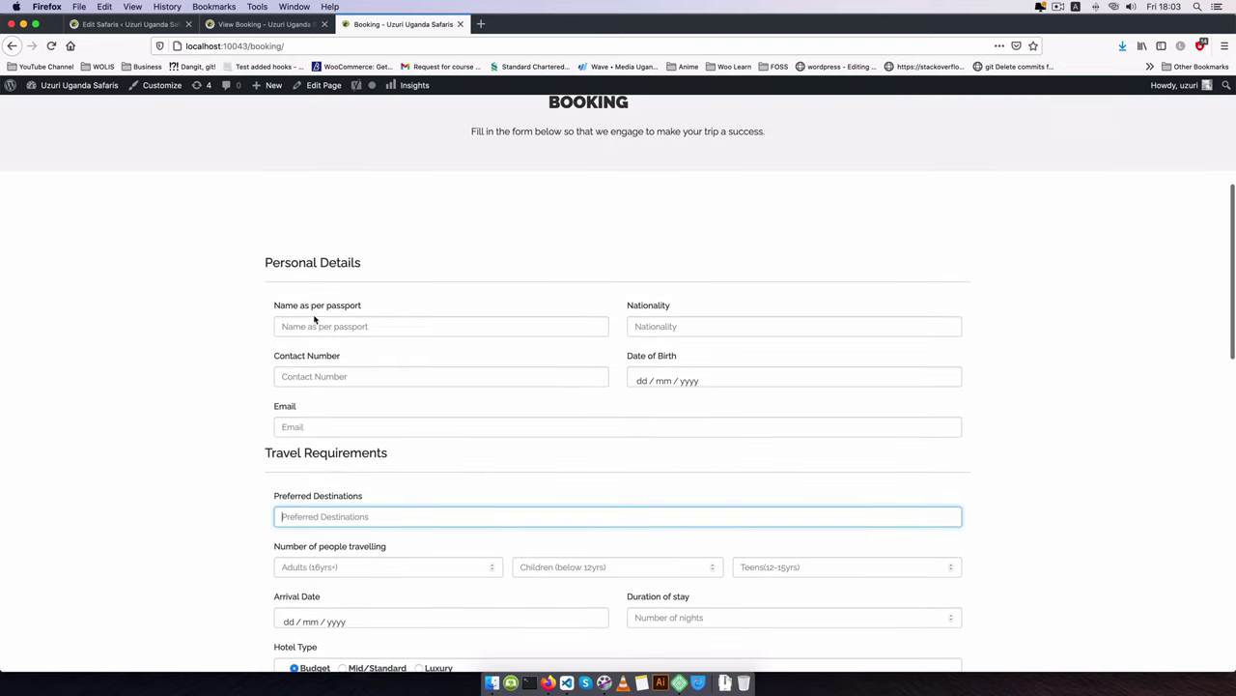
scroll(689, 391, "down", 3)
scroll(579, 382, "down", 5)
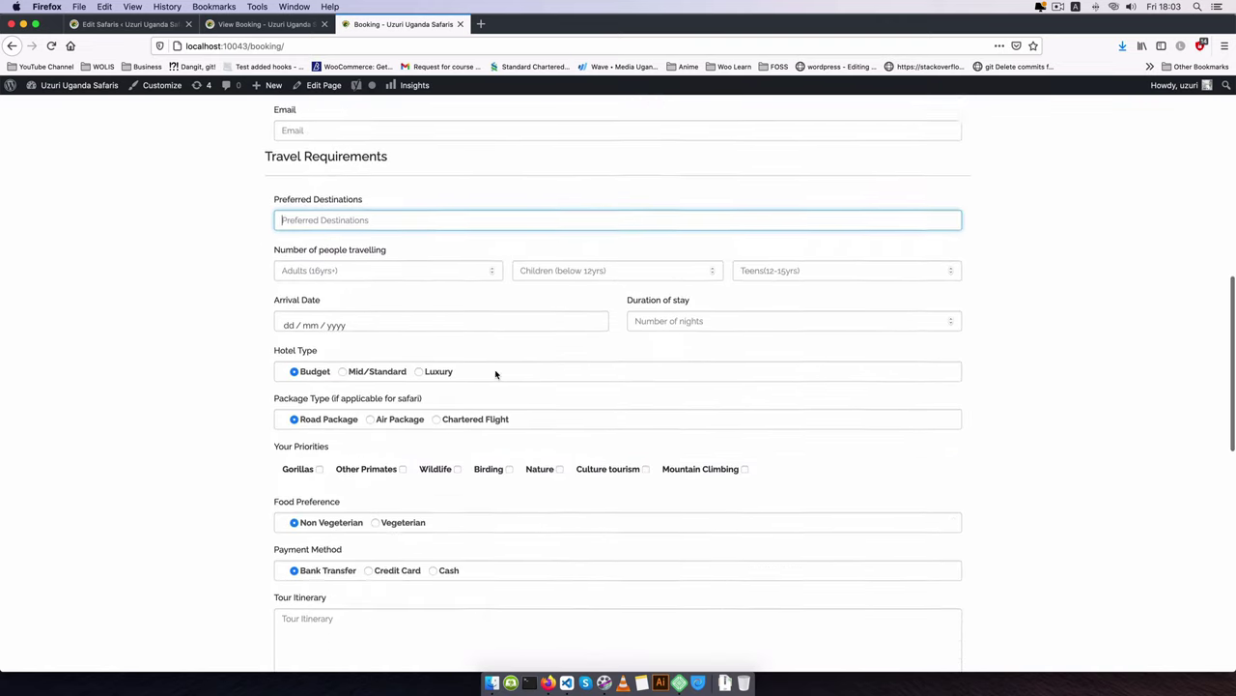
scroll(455, 365, "down", 3)
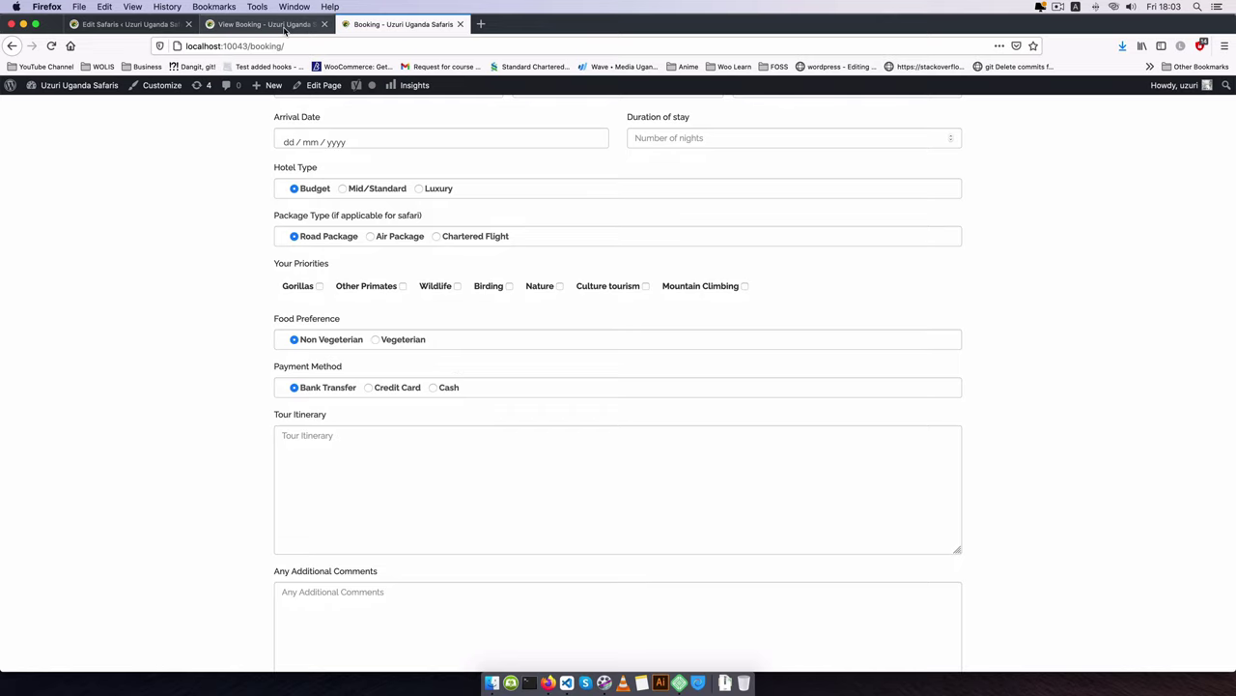
left_click(284, 26)
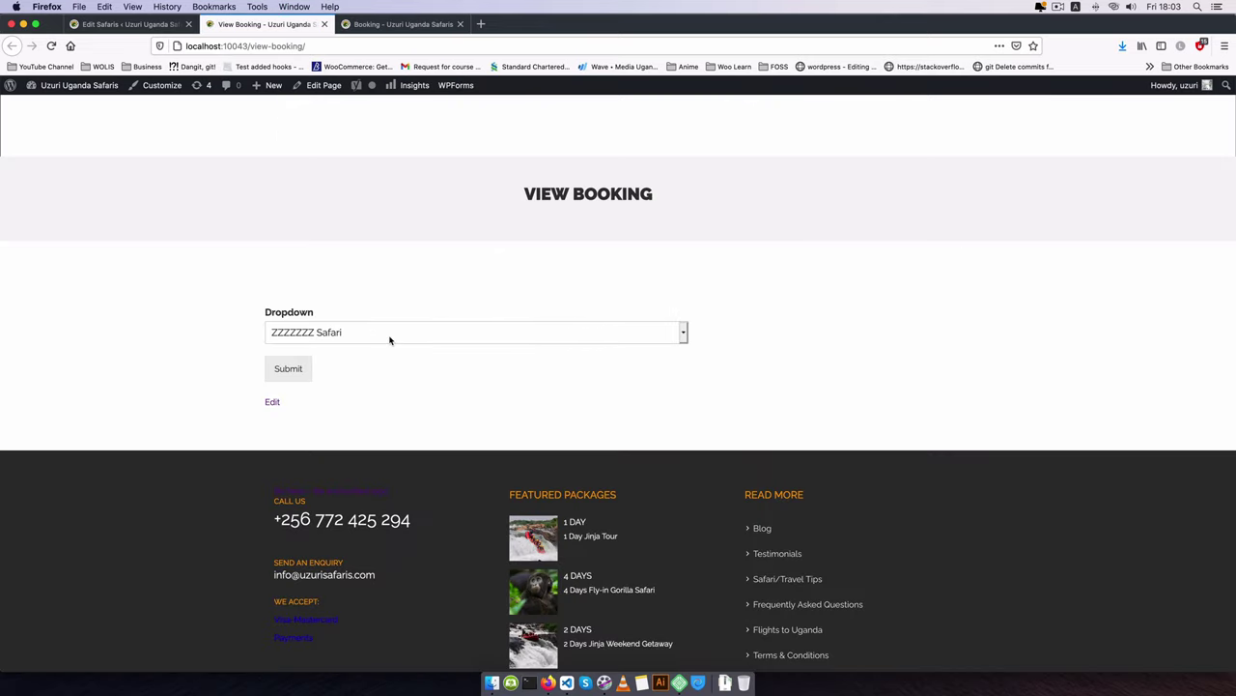